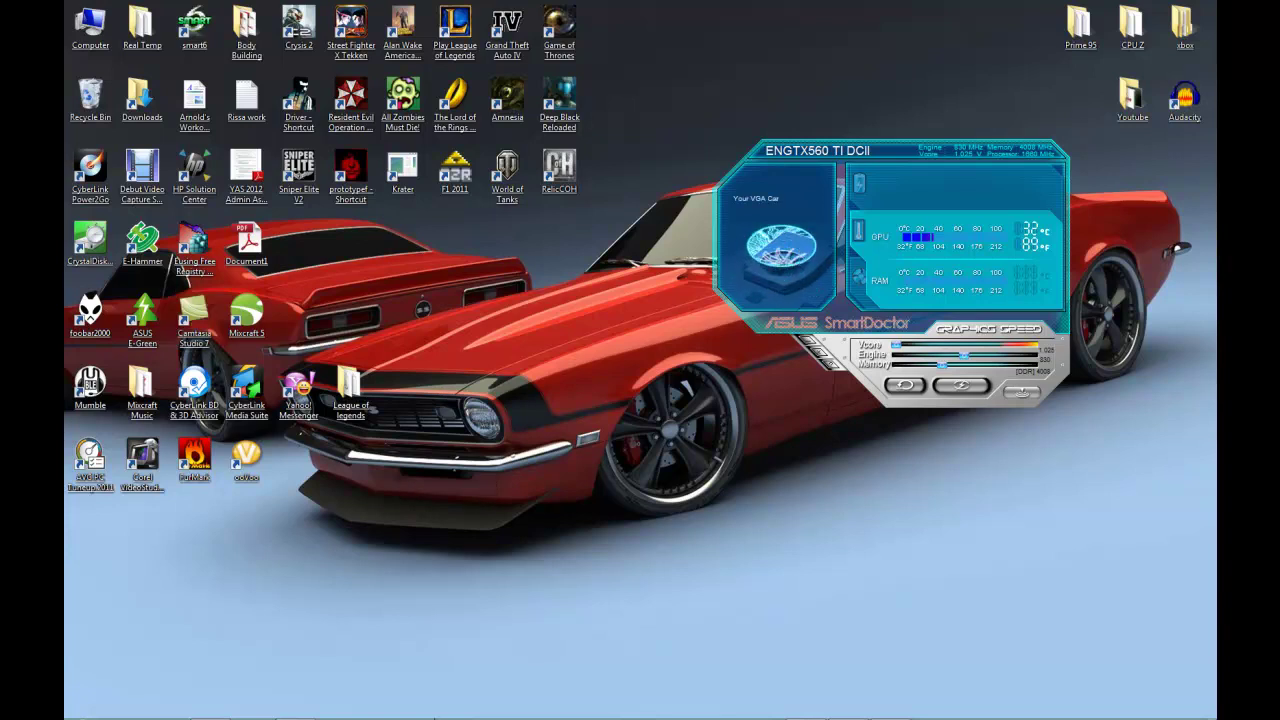
{"action": "mouse_move", "coordinate": [434, 717]}
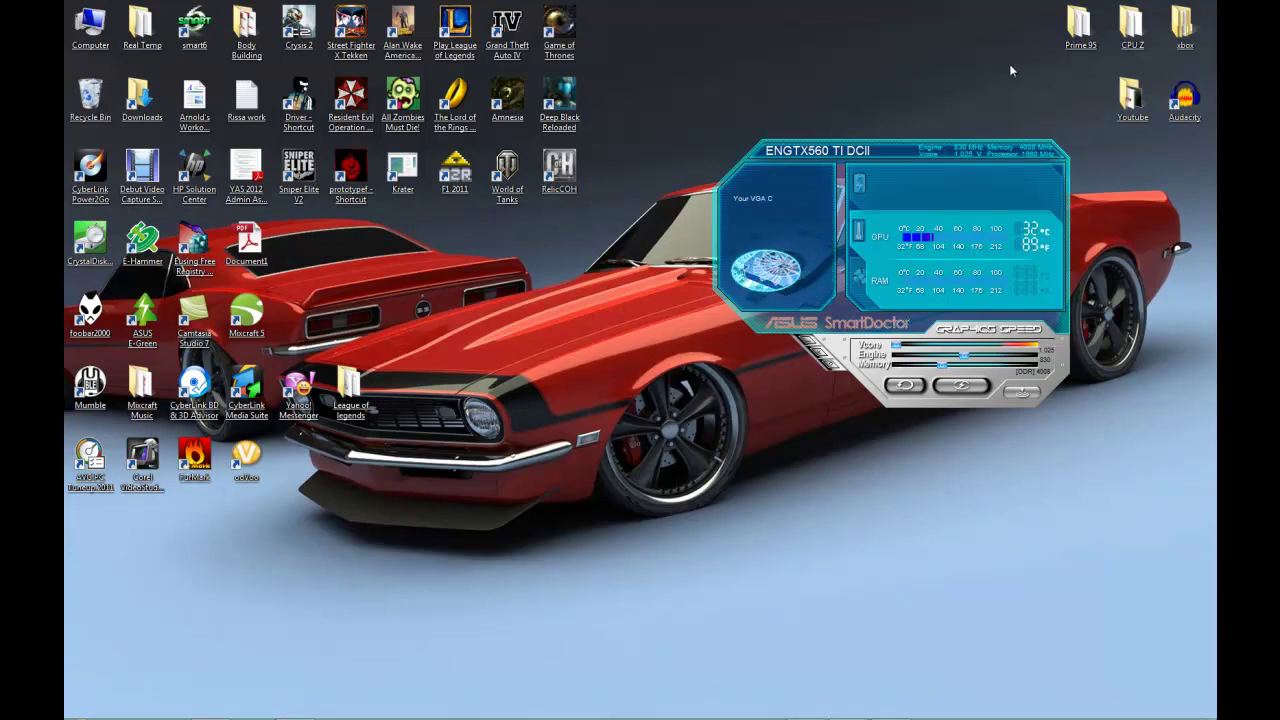
{"action": "left_click_drag", "start_coordinate": [950, 3], "coordinate": [1212, 124]}
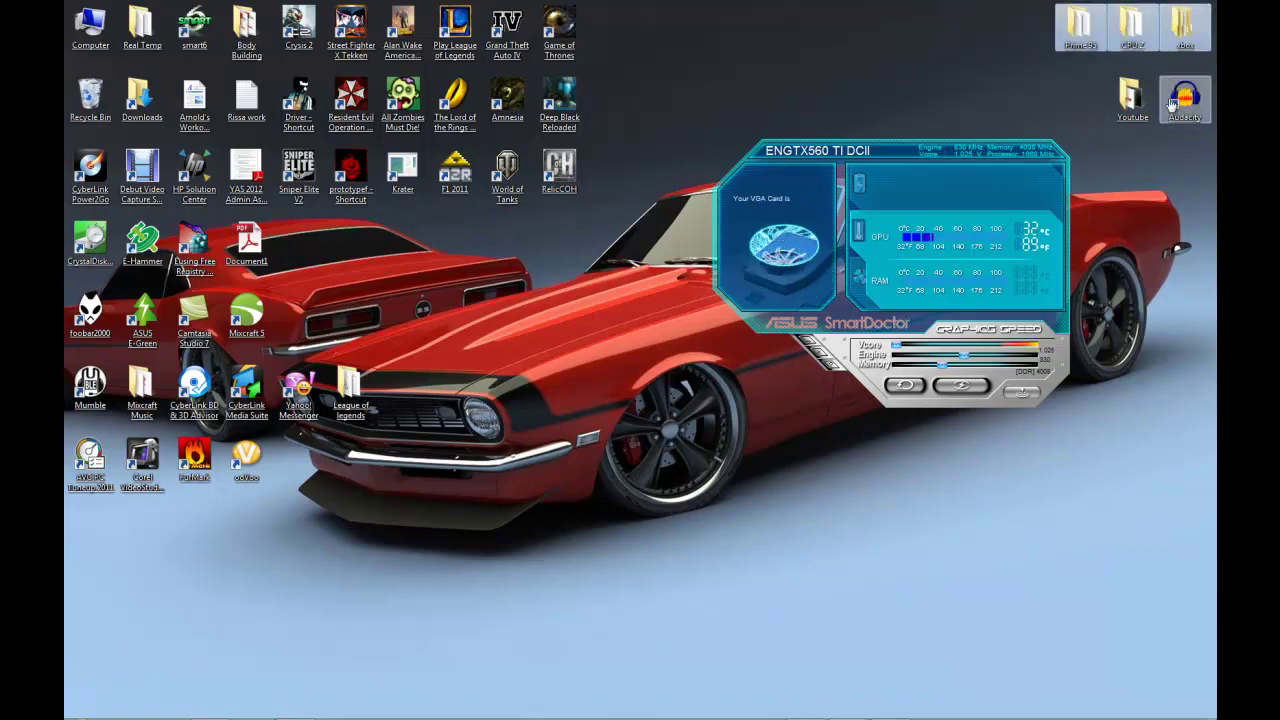
{"action": "left_click", "coordinate": [1184, 163]}
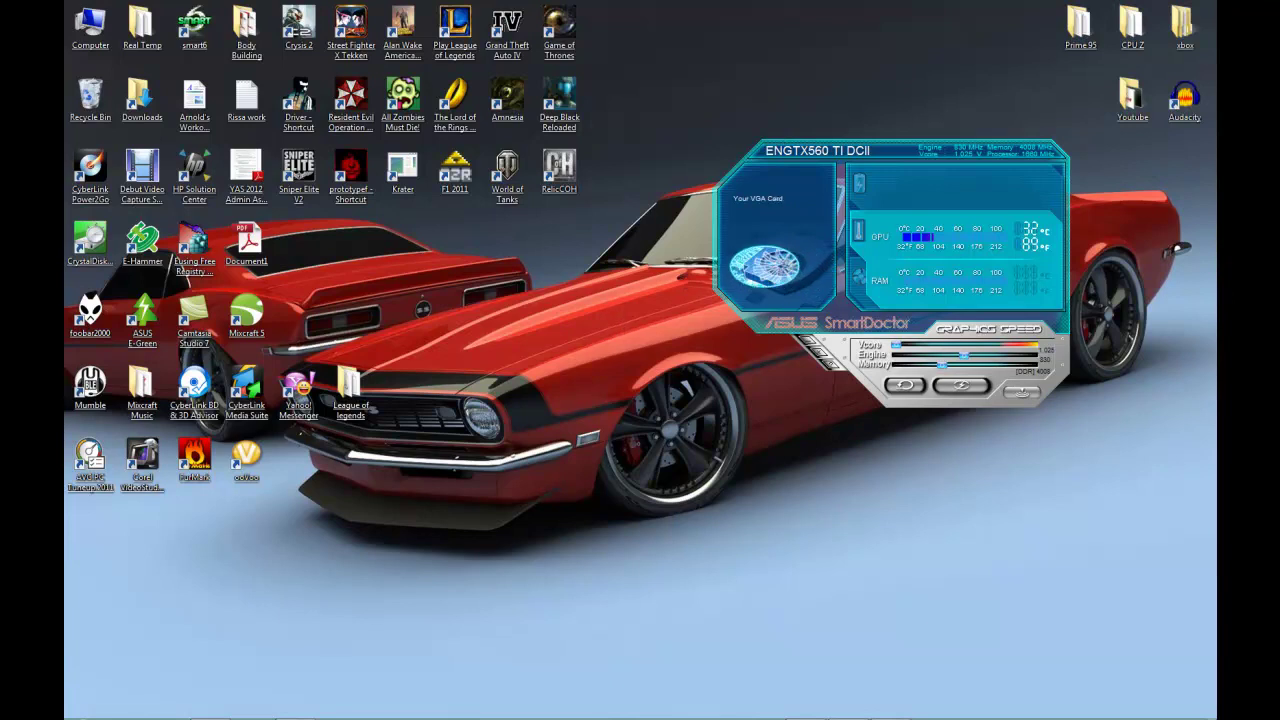
Step: Switch to Chrome and open the Fraps website by entering "Fraps" in a new tab
{"action": "left_click", "coordinate": [211, 708]}
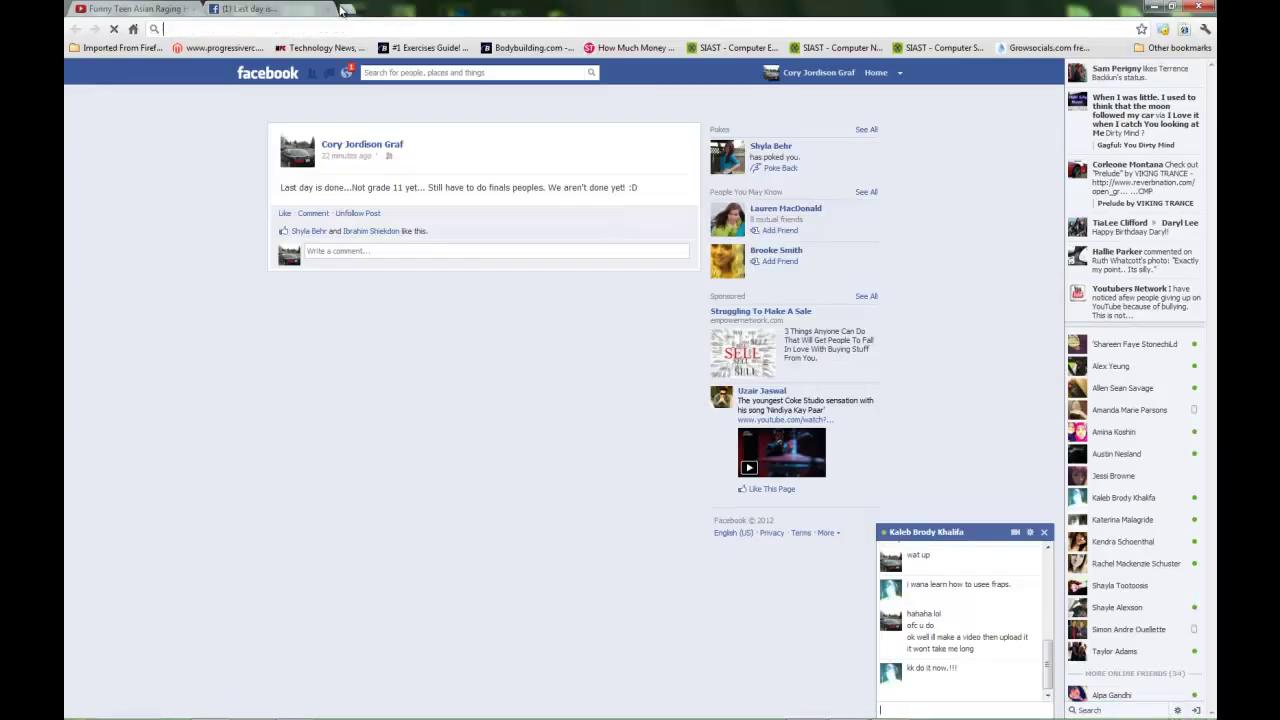
{"action": "left_click", "coordinate": [340, 8]}
{"action": "type", "text": "Fraps"}
{"action": "key", "text": "Return"}
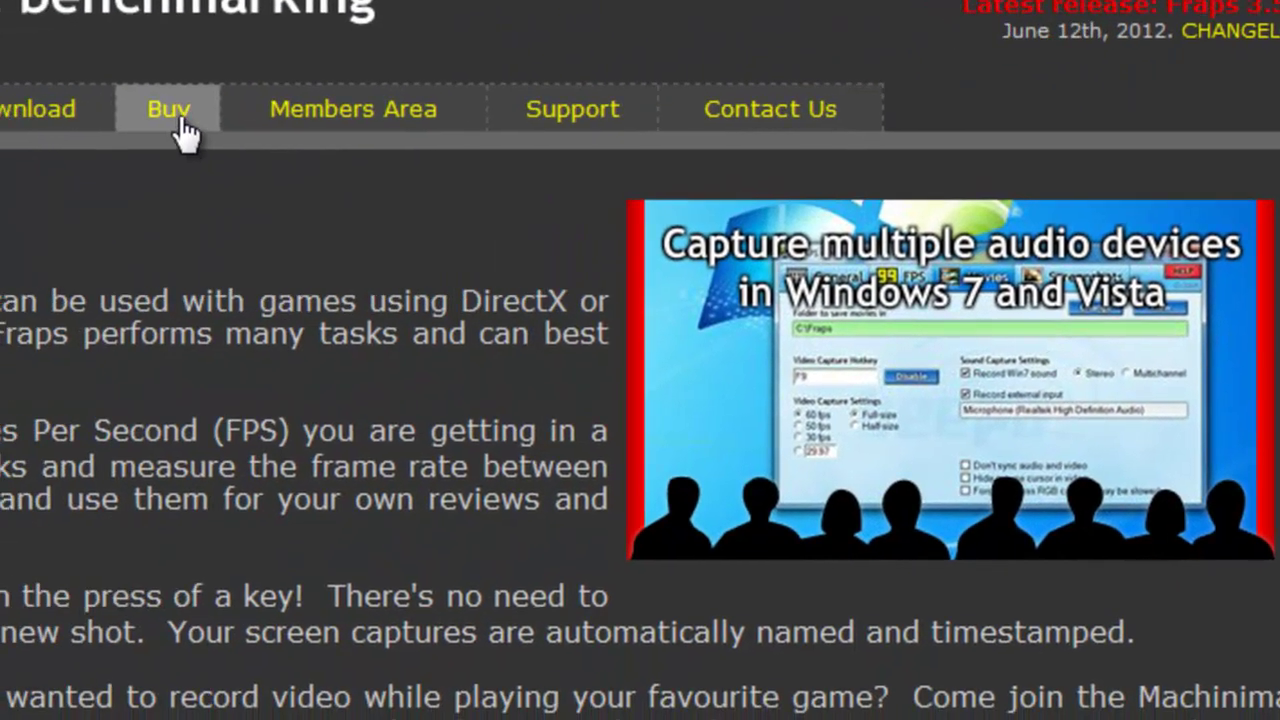
Step: Check the purchase price on the Fraps website's Buy page and go back to its home page
{"action": "left_click", "coordinate": [176, 116]}
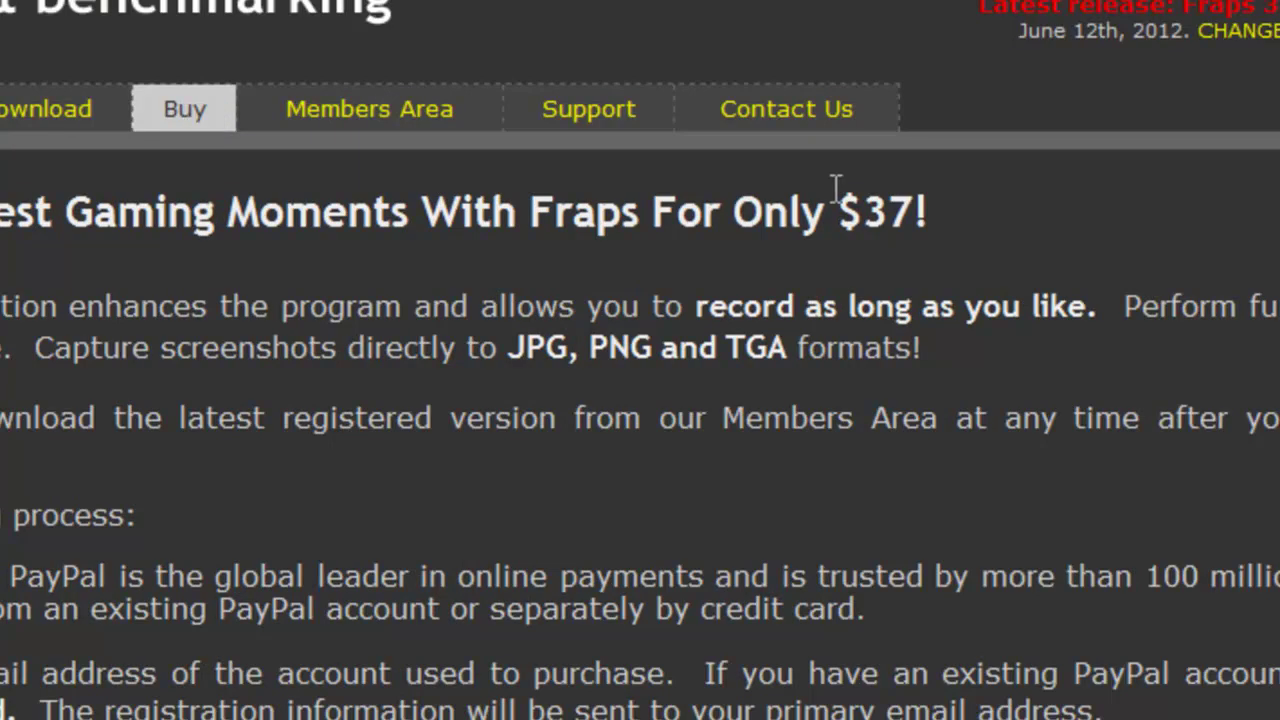
{"action": "left_click_drag", "start_coordinate": [836, 190], "coordinate": [932, 206]}
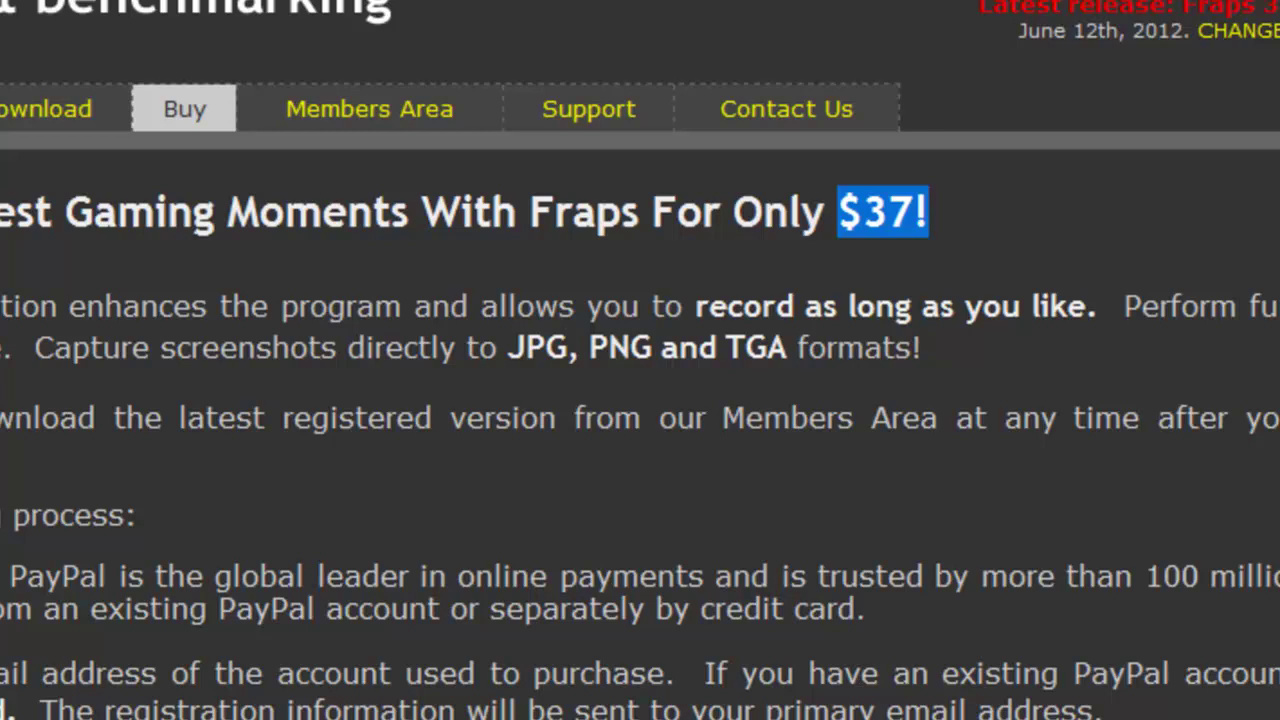
{"action": "key", "text": "alt+Left"}
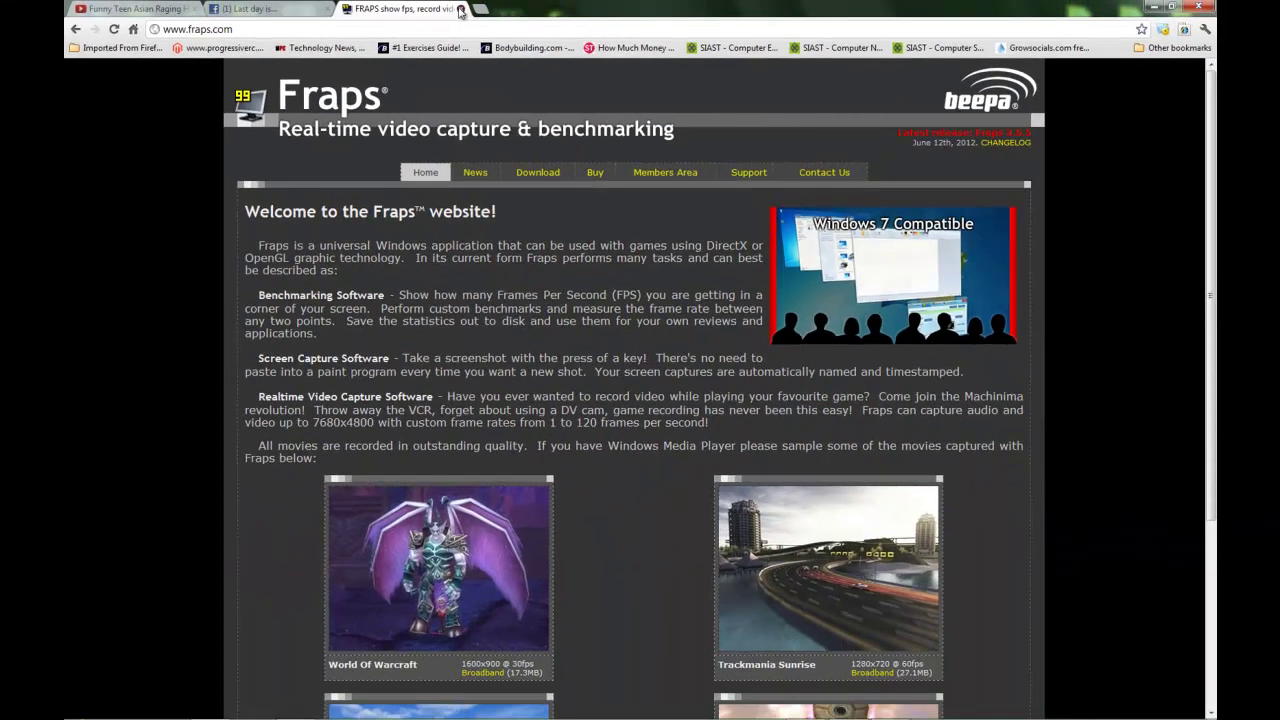
Step: Leave the browser, closing the Fraps website's tab, and move the FRAPS window closer to the desktop icons
{"action": "key", "text": "ctrl+w"}
{"action": "left_click", "coordinate": [1153, 6]}
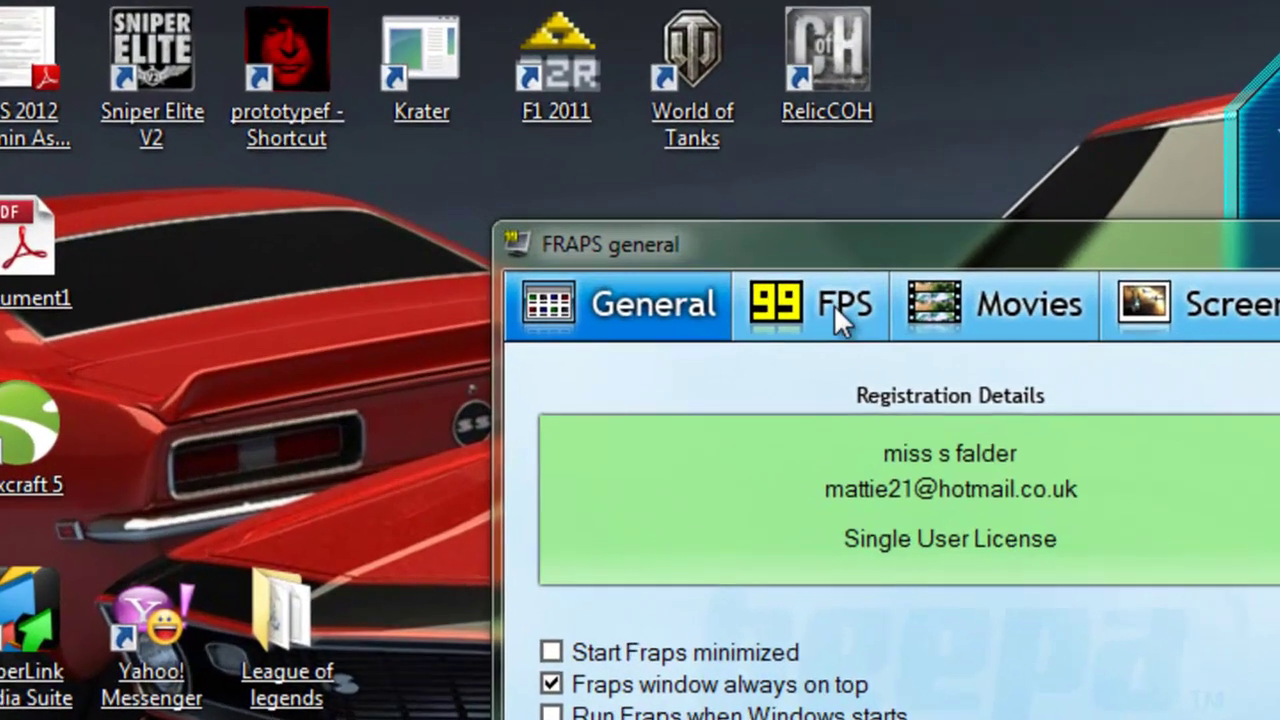
{"action": "left_click_drag", "start_coordinate": [985, 249], "coordinate": [578, 51]}
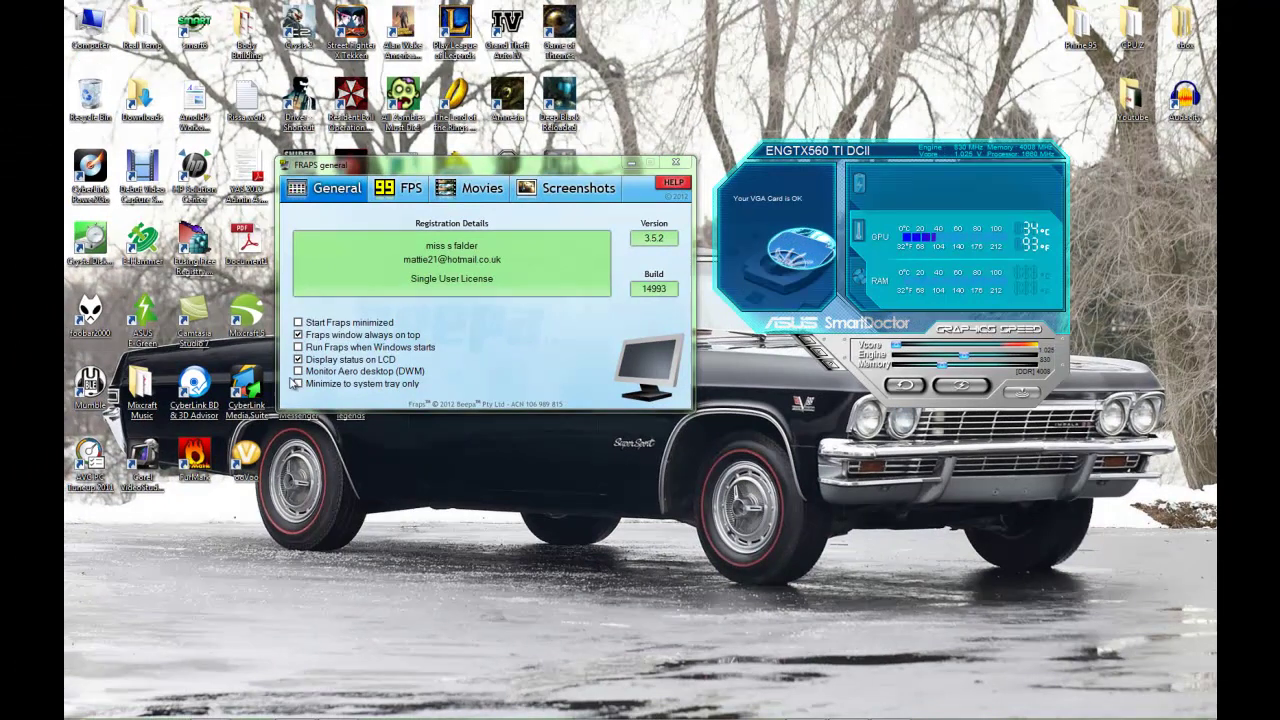
Step: Enable Monitor Aero desktop (DWM) in the FRAPS general settings
{"action": "left_click", "coordinate": [298, 371]}
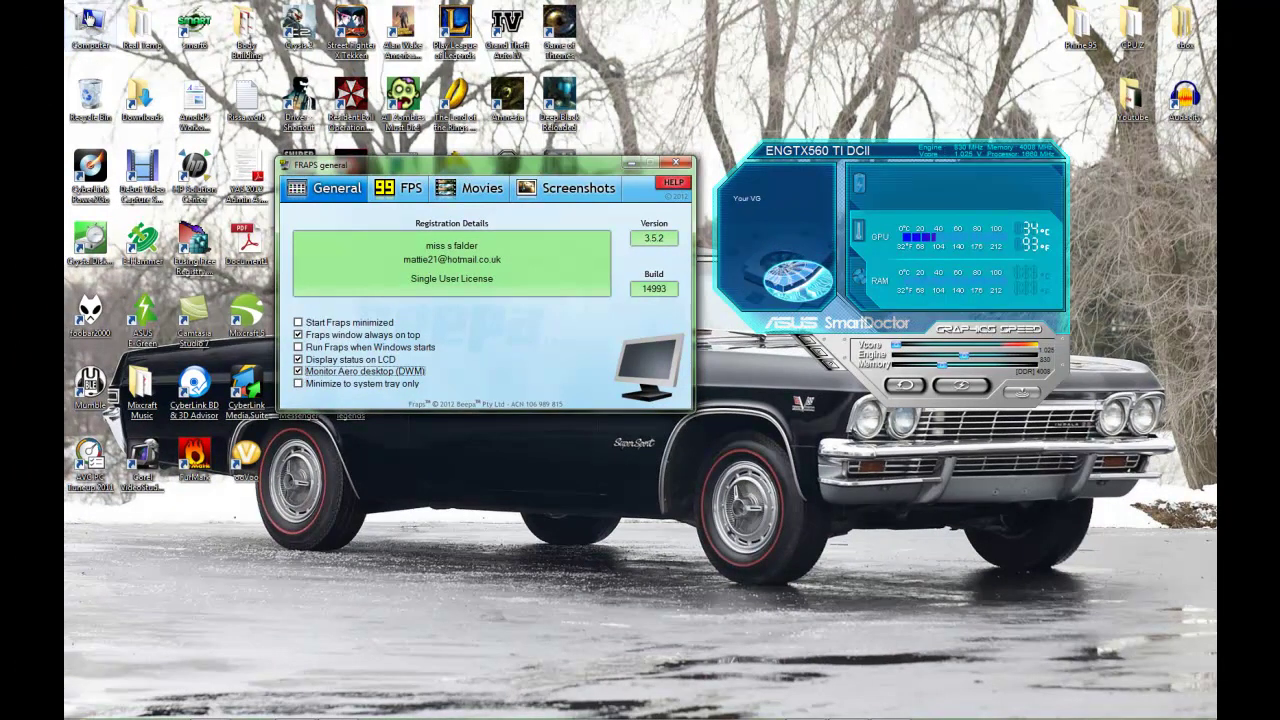
{"action": "left_click", "coordinate": [298, 371]}
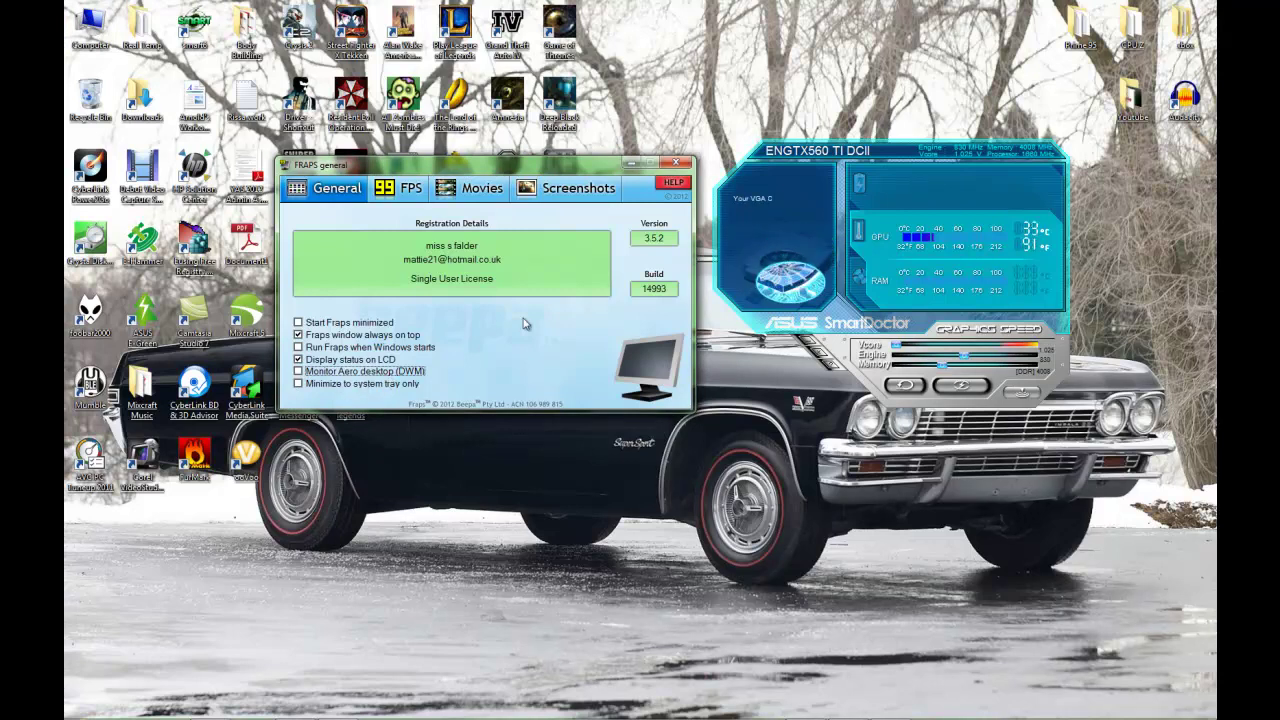
{"action": "left_click", "coordinate": [394, 195]}
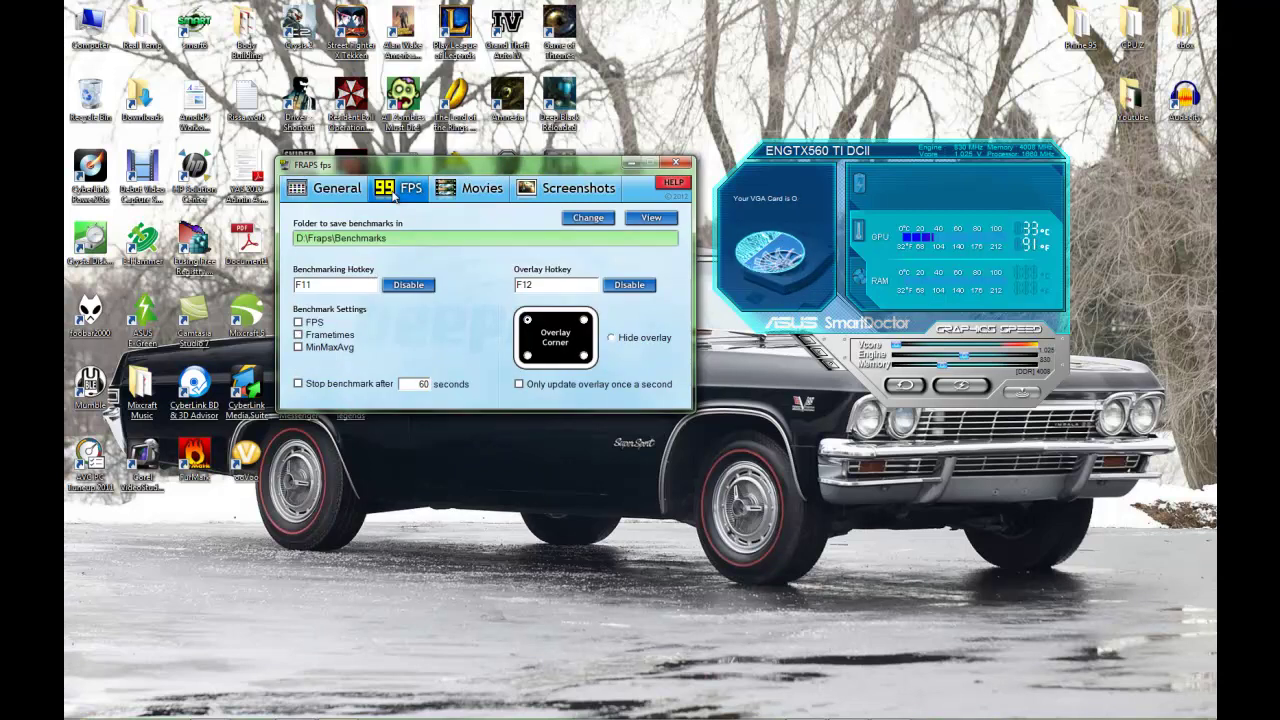
{"action": "left_click", "coordinate": [350, 195]}
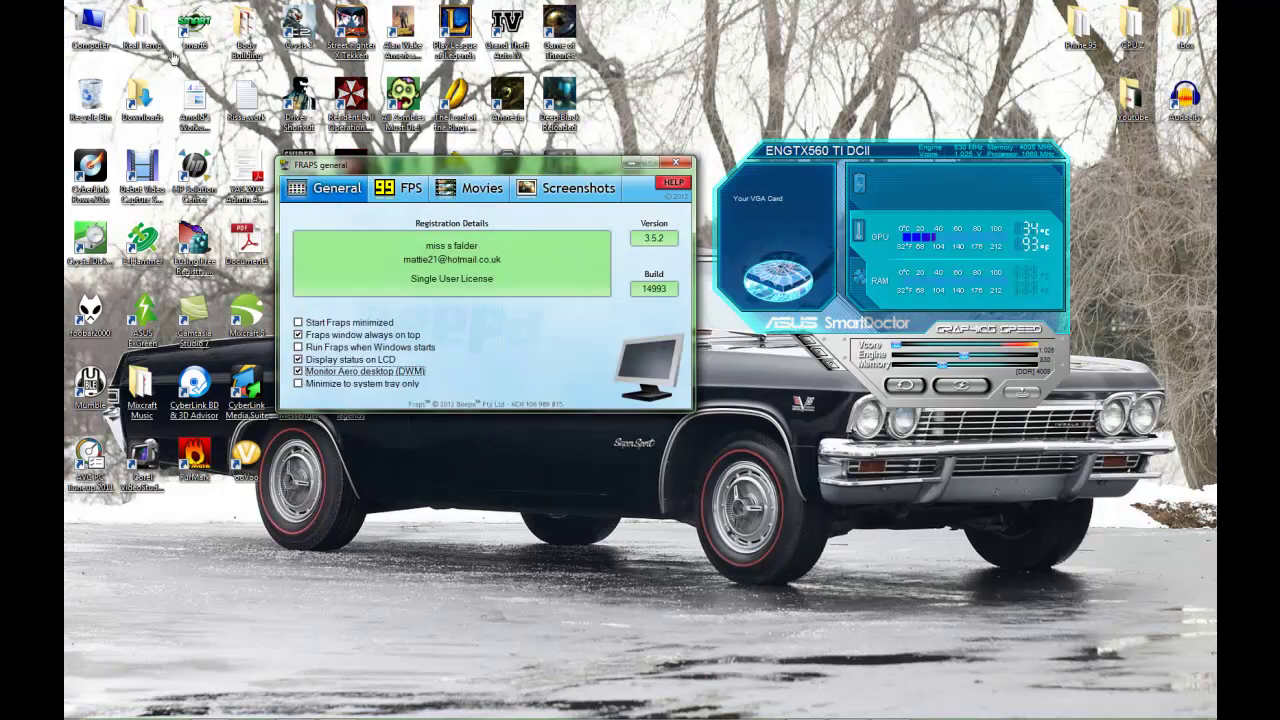
Step: Review the FPS benchmark and overlay settings, and bring up the movie recording settings
{"action": "left_click", "coordinate": [398, 196]}
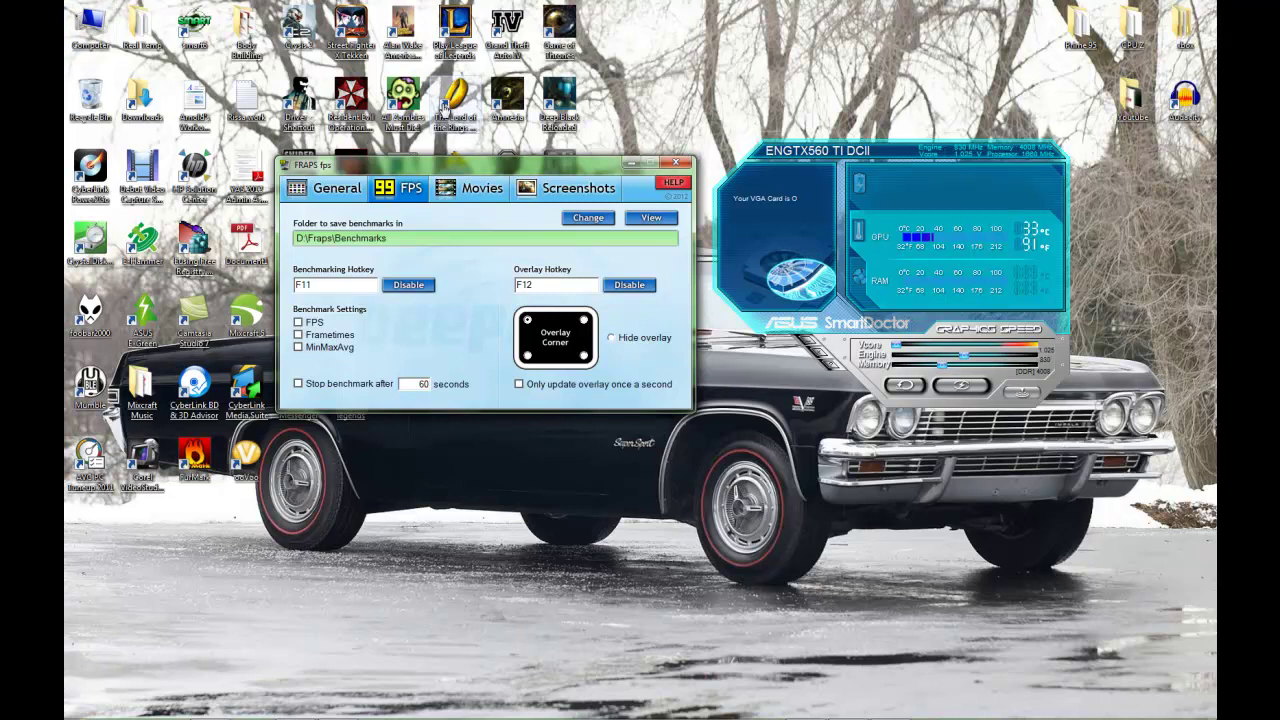
{"action": "left_click", "coordinate": [466, 198]}
{"action": "left_click", "coordinate": [409, 190]}
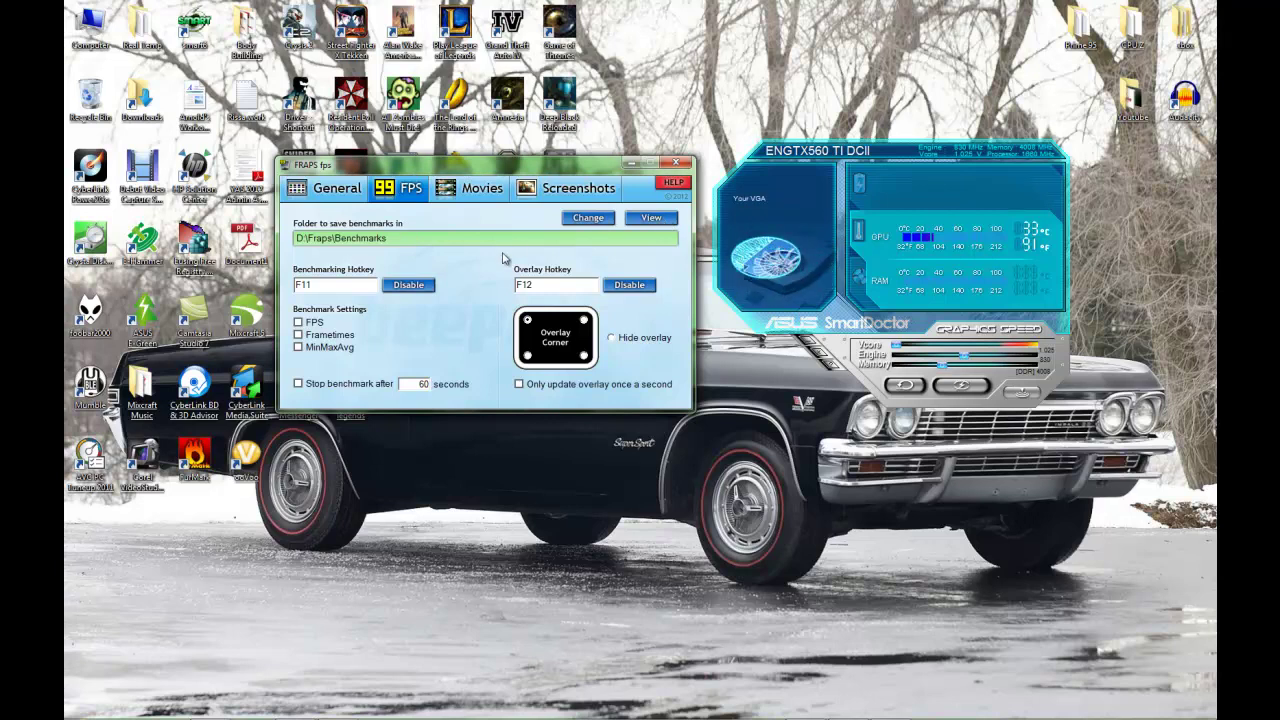
{"action": "left_click", "coordinate": [472, 190]}
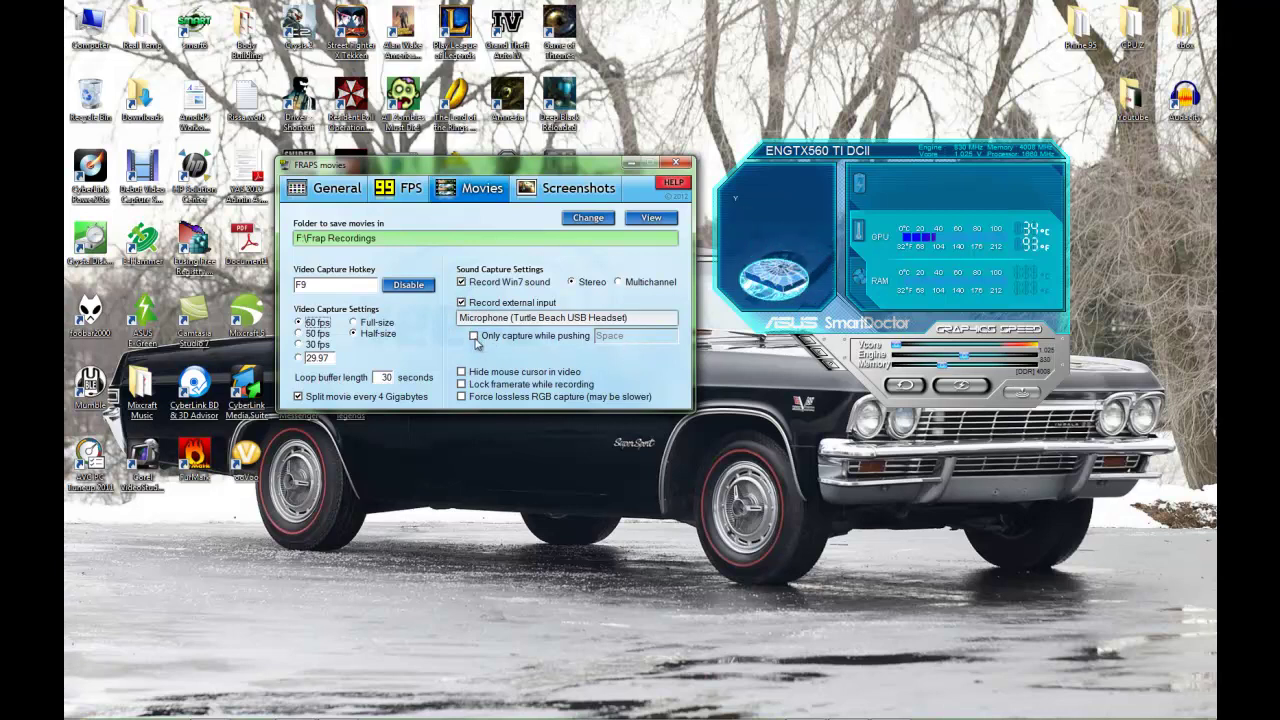
Step: Try the "Only capture while pushing" option and Full-size video capture, restoring the option to off and the size to Half-size
{"action": "left_click", "coordinate": [480, 338]}
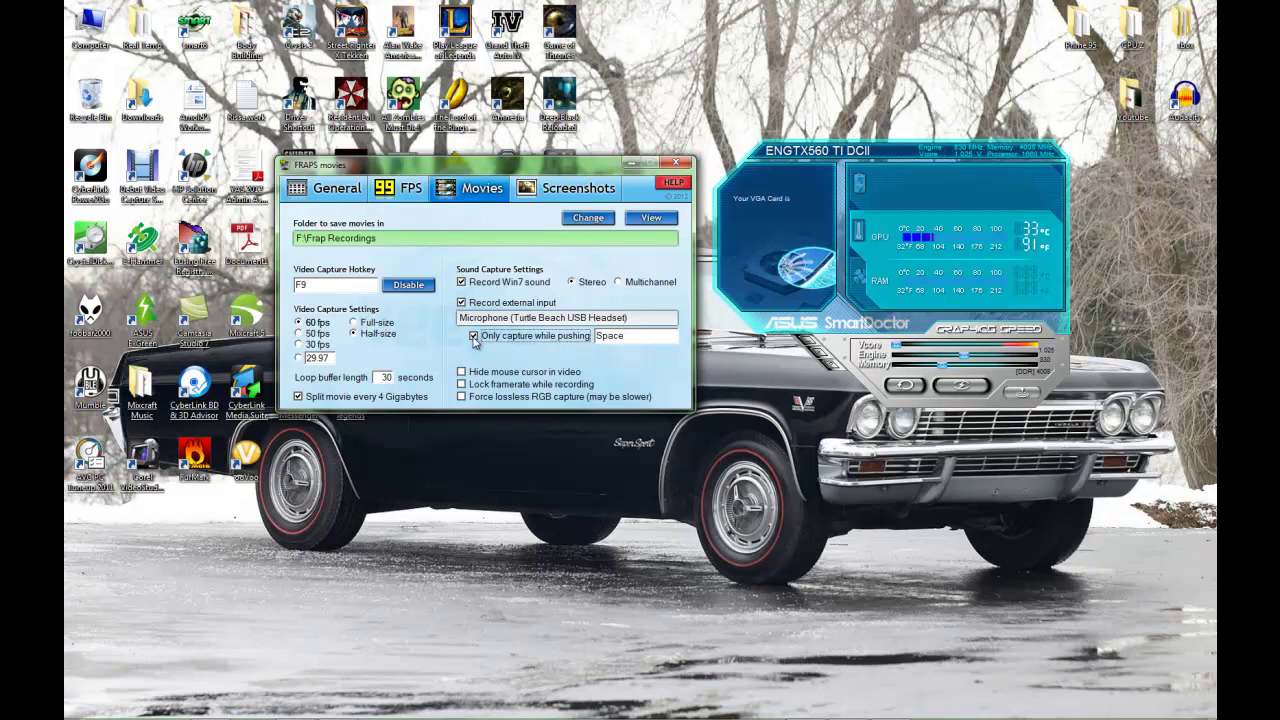
{"action": "left_click", "coordinate": [475, 337]}
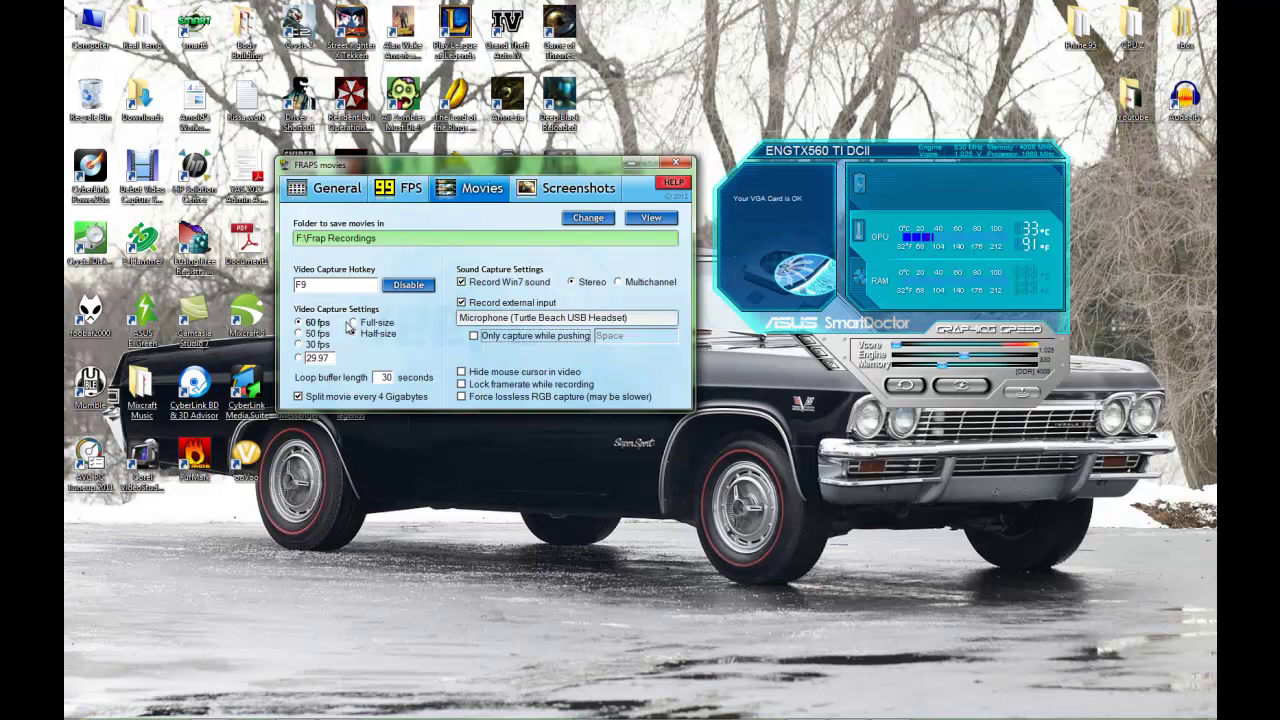
{"action": "left_click", "coordinate": [352, 333]}
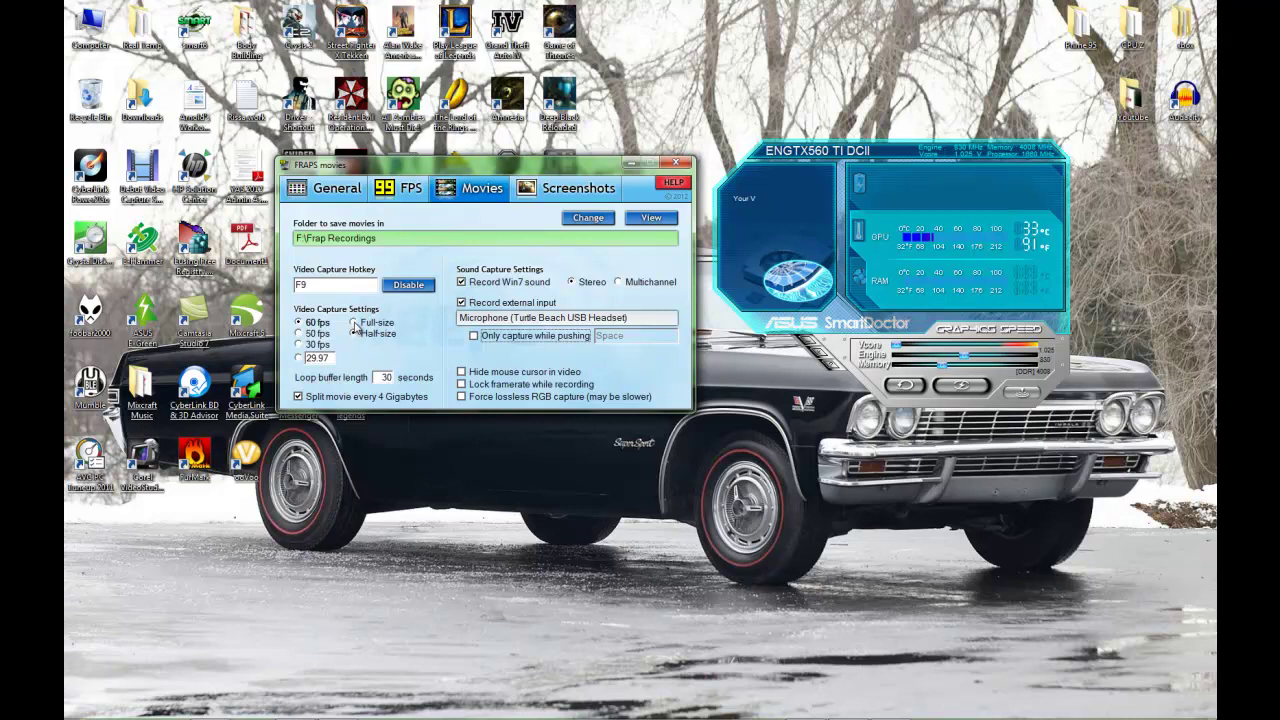
{"action": "left_click", "coordinate": [355, 324]}
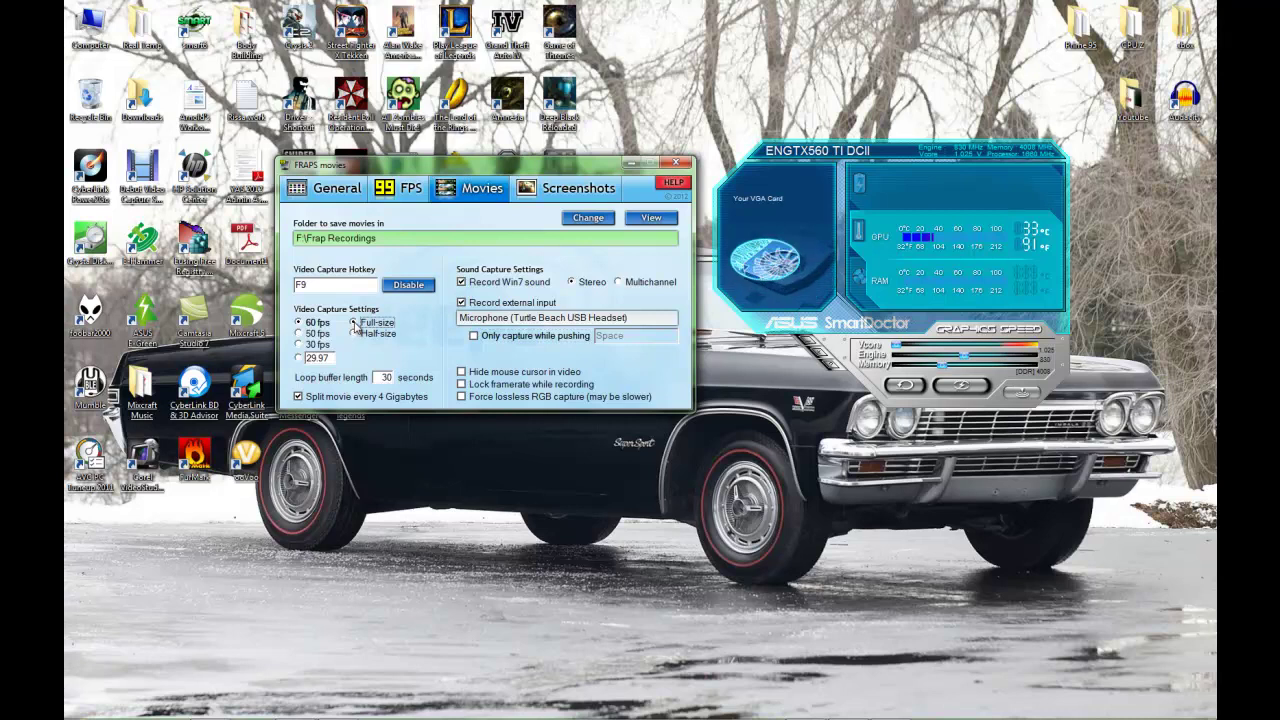
{"action": "left_click", "coordinate": [356, 335]}
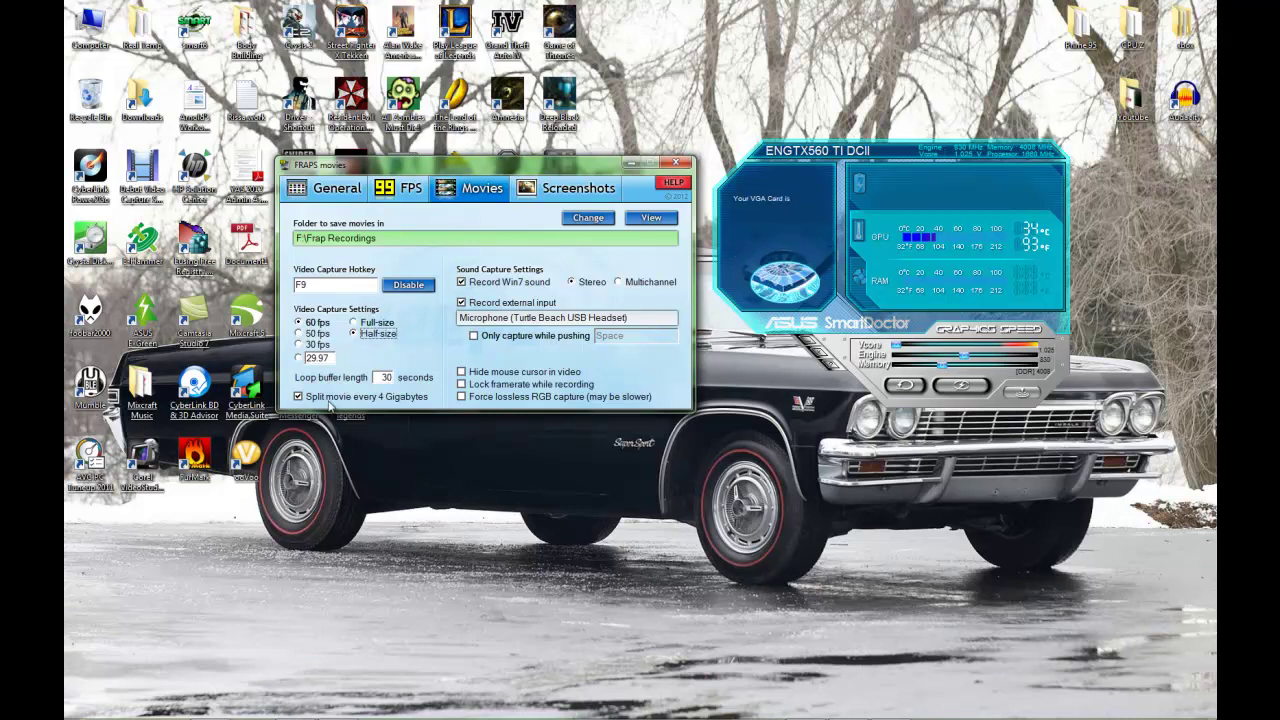
Step: Compare the general options with the movie recording settings
{"action": "left_click", "coordinate": [329, 196]}
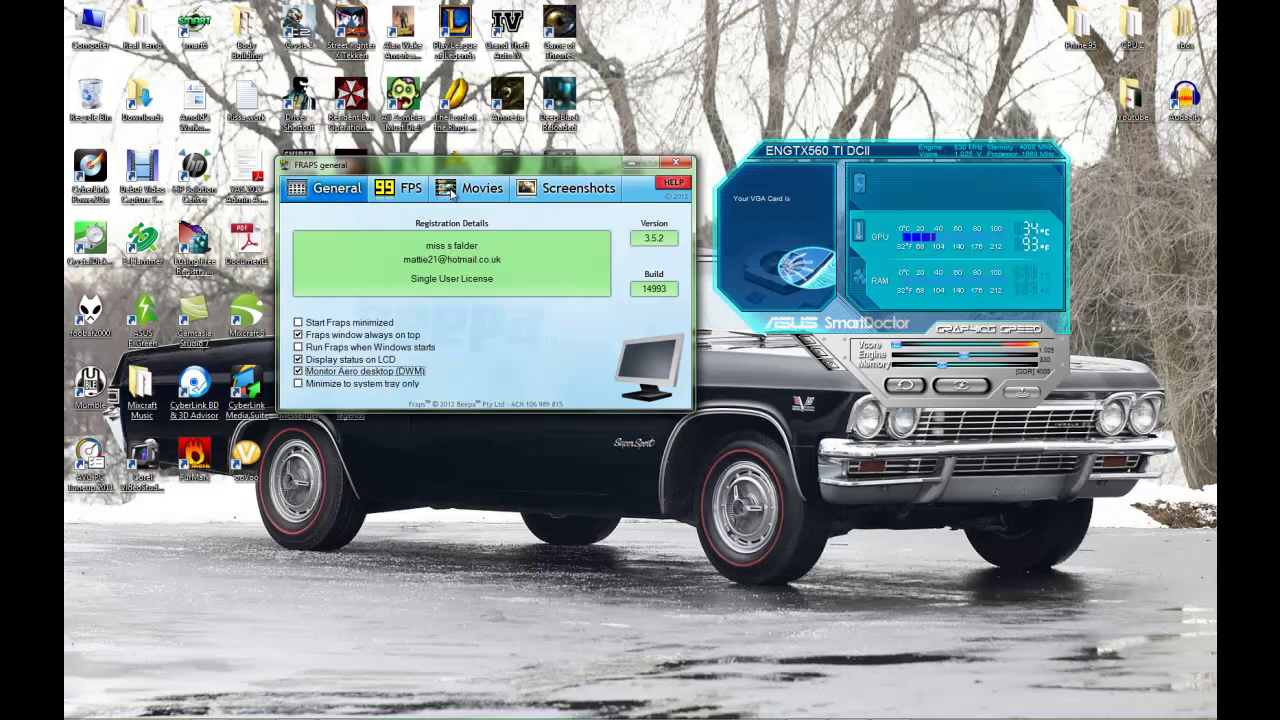
{"action": "left_click", "coordinate": [451, 193]}
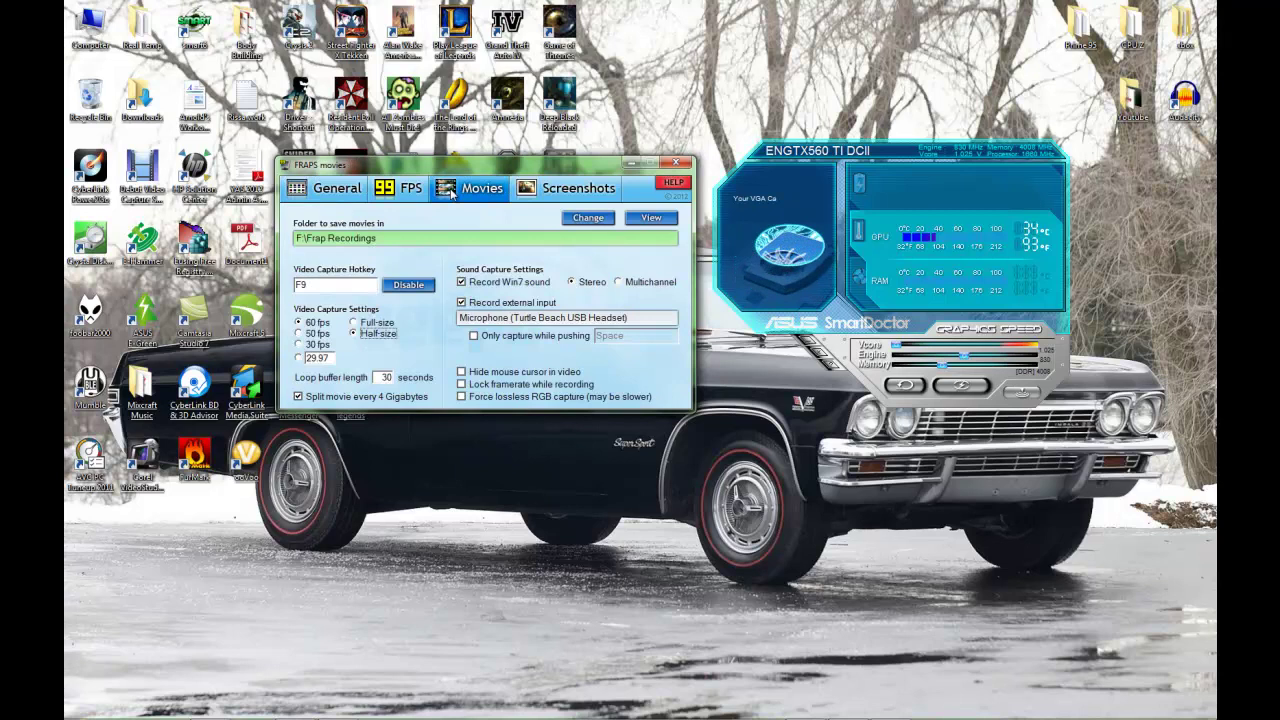
{"action": "left_click", "coordinate": [320, 196]}
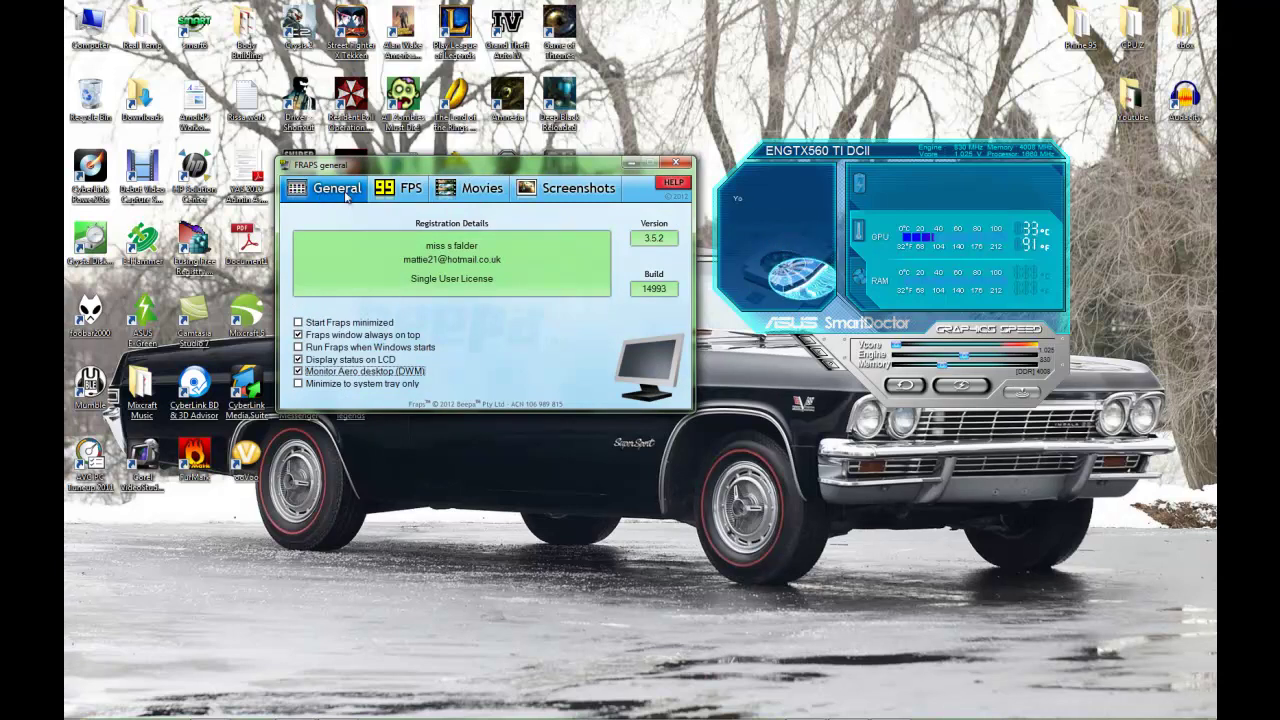
{"action": "left_click", "coordinate": [478, 191]}
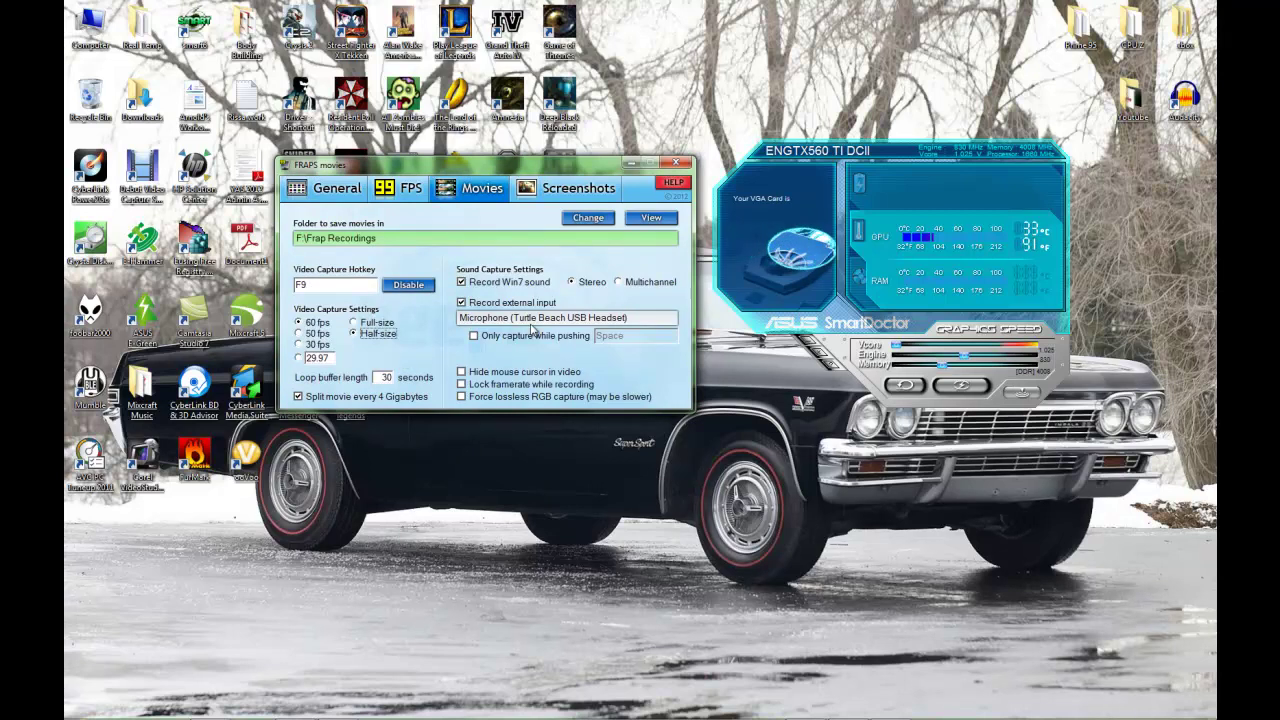
Step: Set the image format for FRAPS screenshots to JPG
{"action": "left_click", "coordinate": [568, 194]}
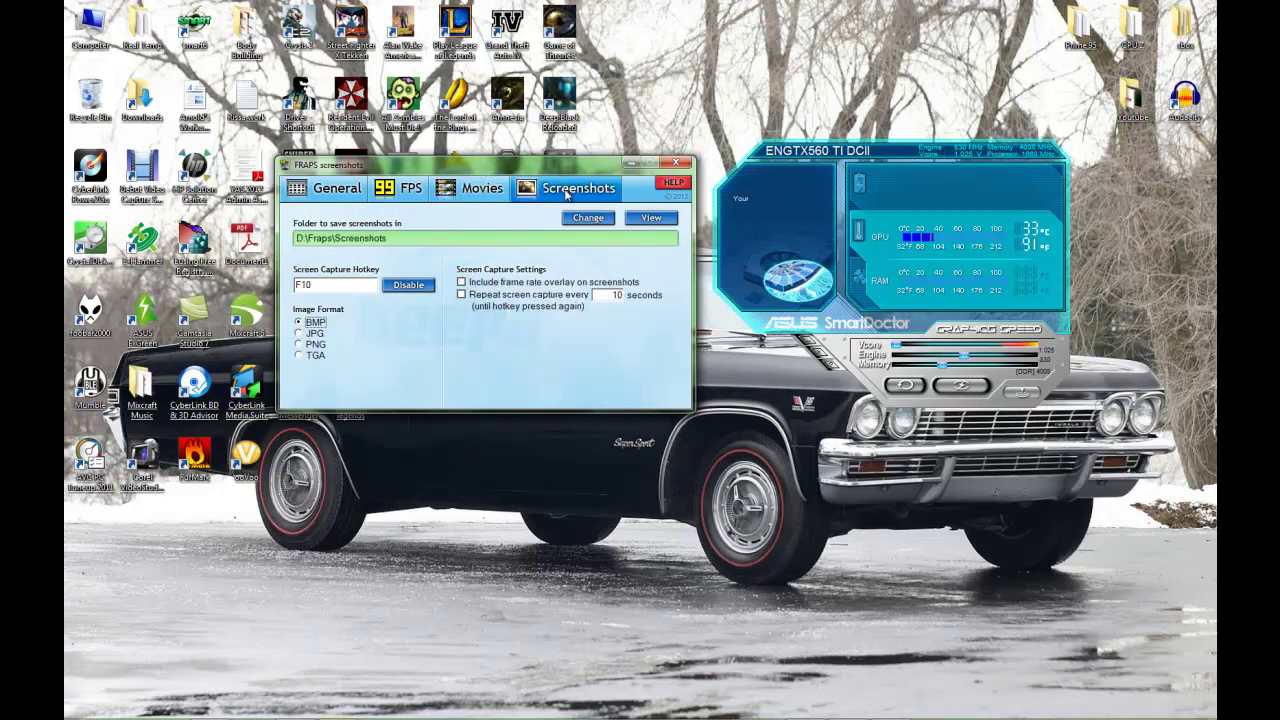
{"action": "left_click", "coordinate": [305, 335]}
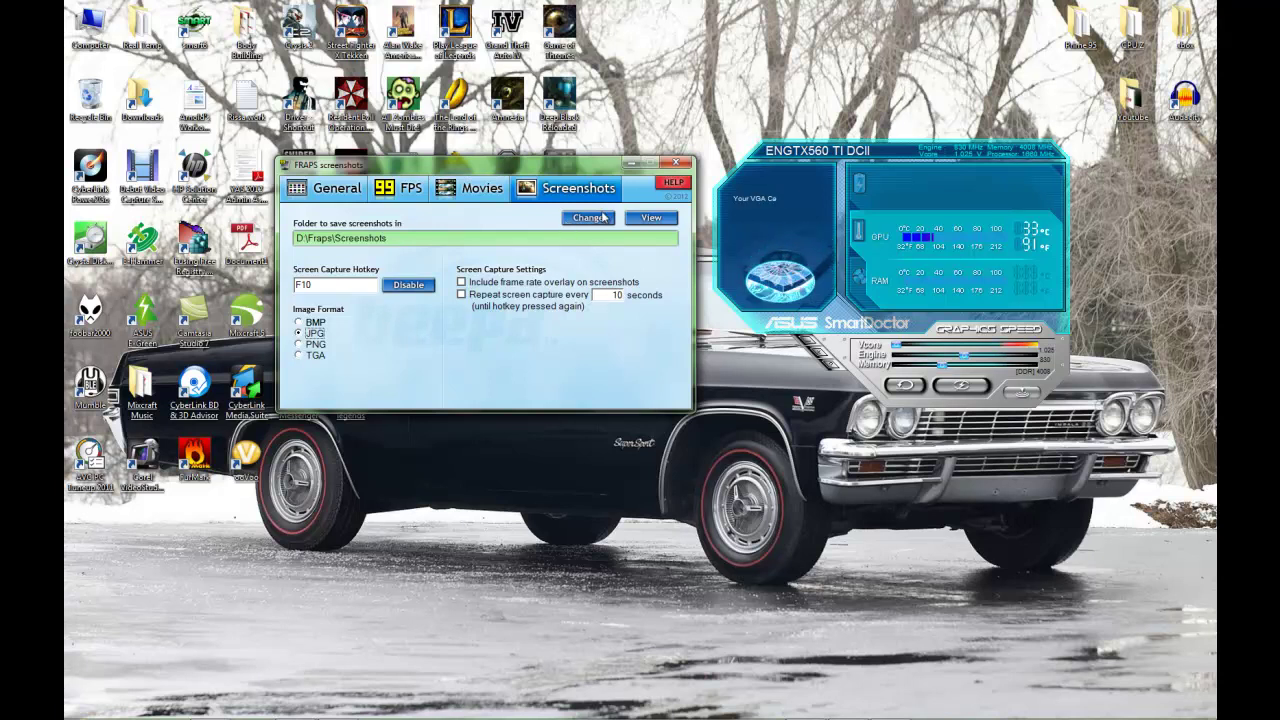
Step: Go back over the movie and general settings, ending on the movie settings
{"action": "left_click", "coordinate": [478, 195]}
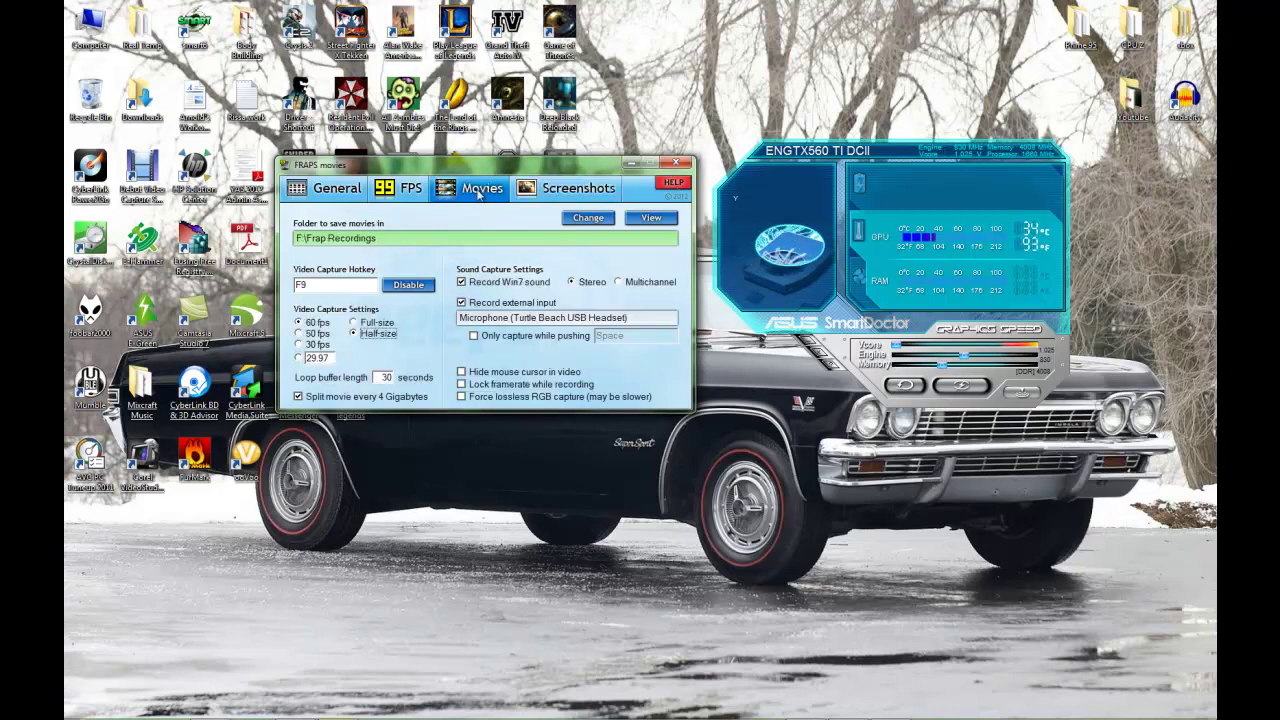
{"action": "left_click", "coordinate": [320, 190]}
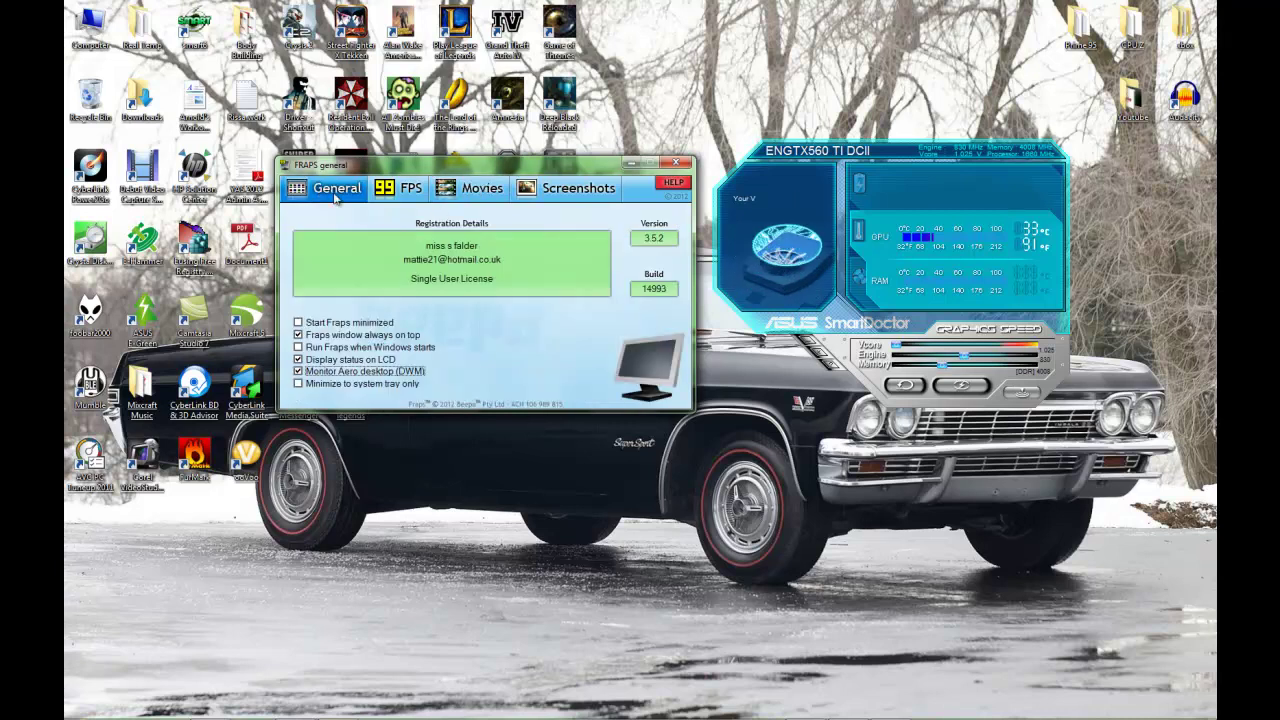
{"action": "left_click", "coordinate": [446, 200]}
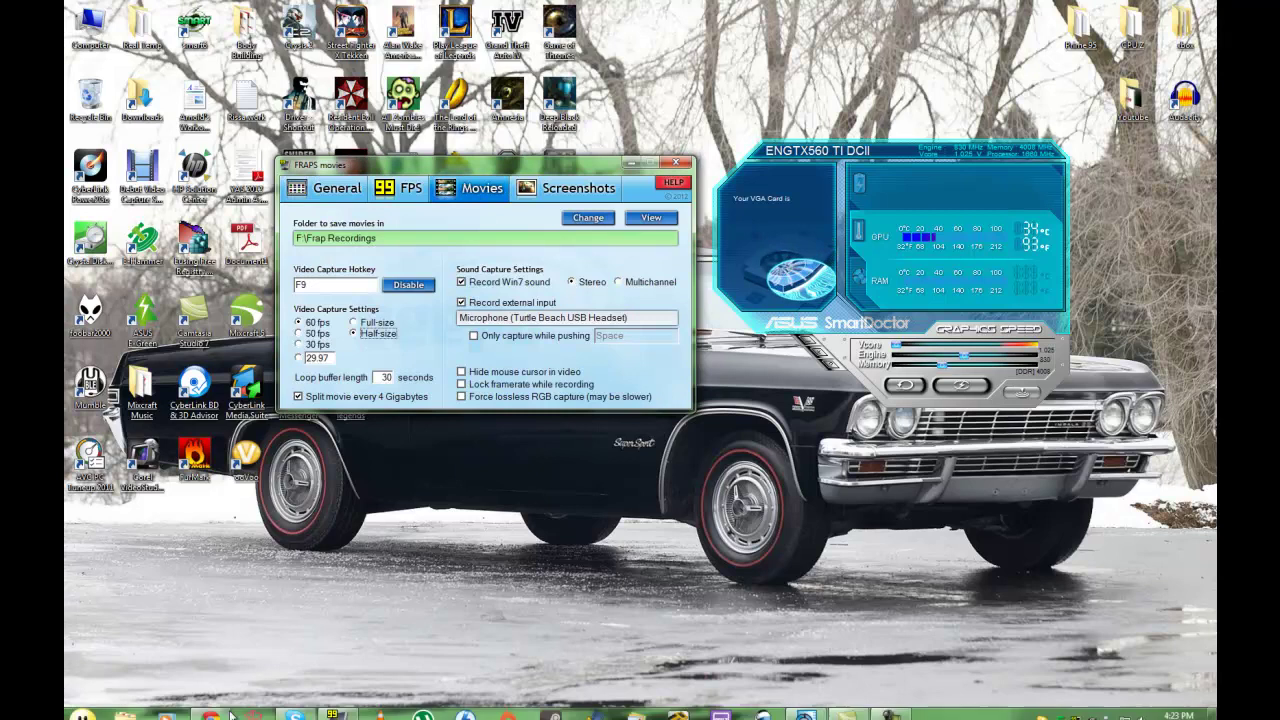
Step: Minimize the FRAPS window and load kat.ph in a new Chrome tab
{"action": "left_click", "coordinate": [213, 716]}
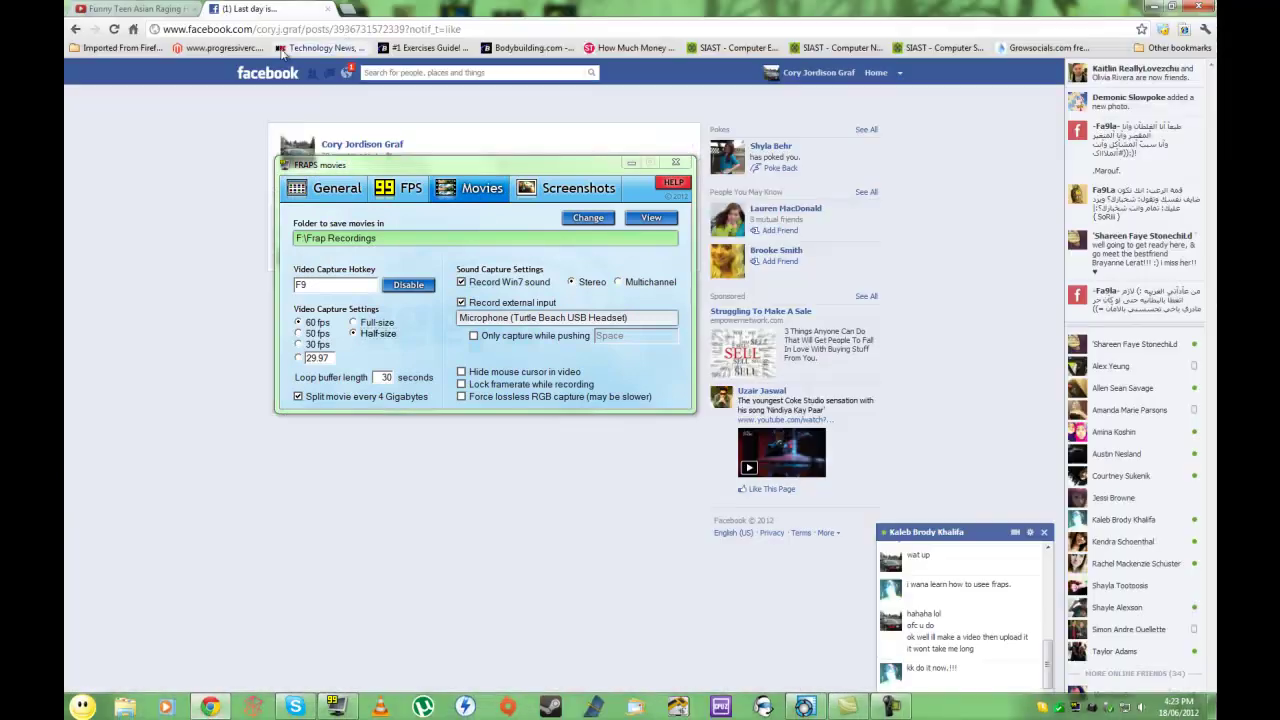
{"action": "left_click", "coordinate": [630, 163]}
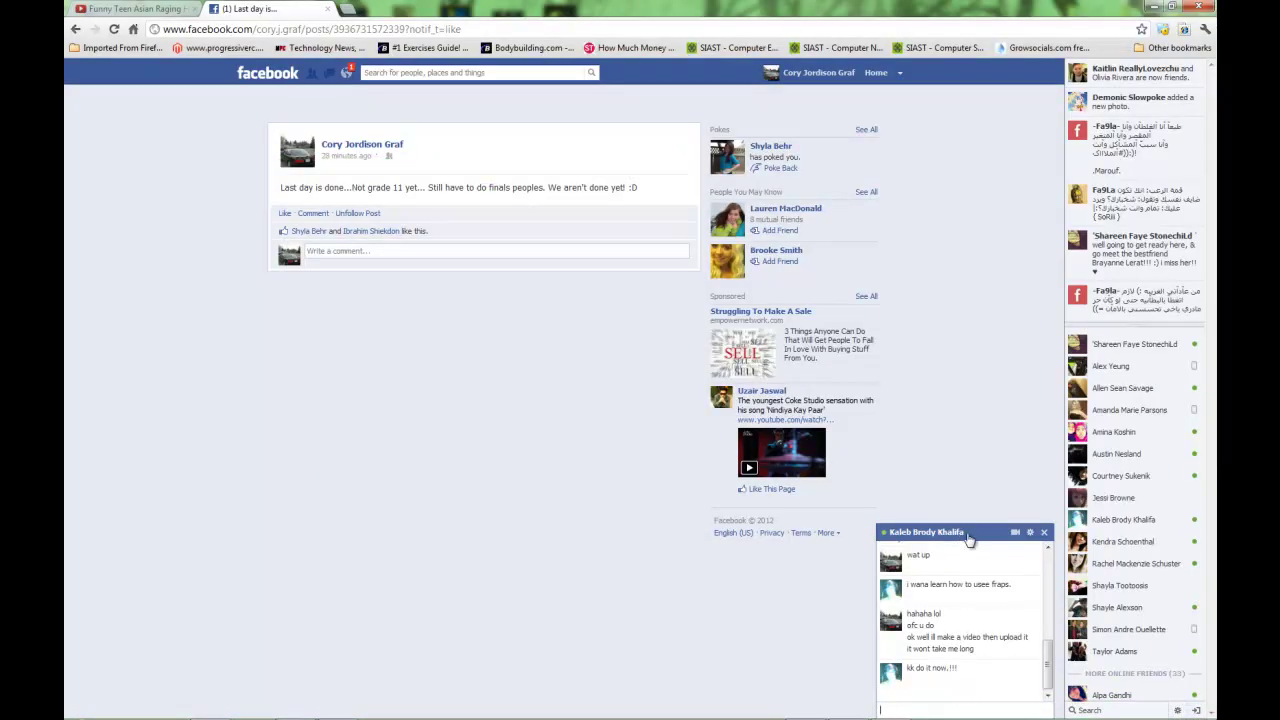
{"action": "left_click", "coordinate": [347, 9]}
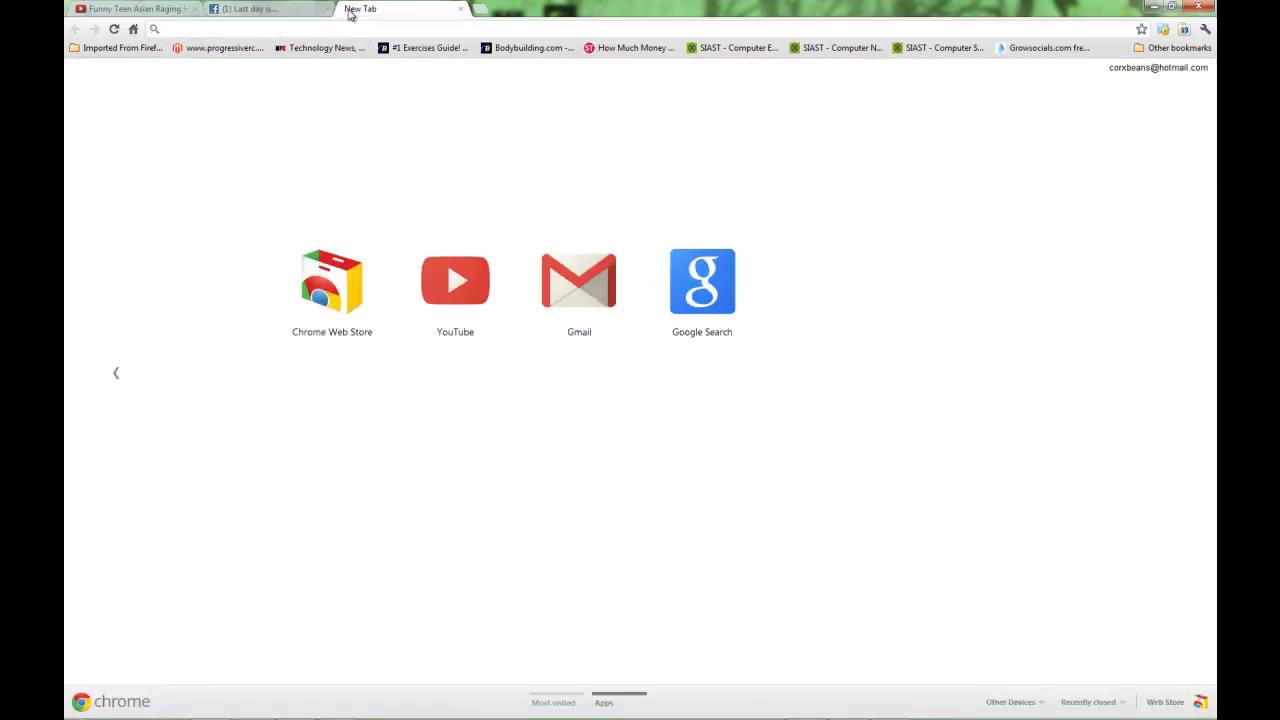
{"action": "type", "text": "kat.ph"}
{"action": "key", "text": "Return"}
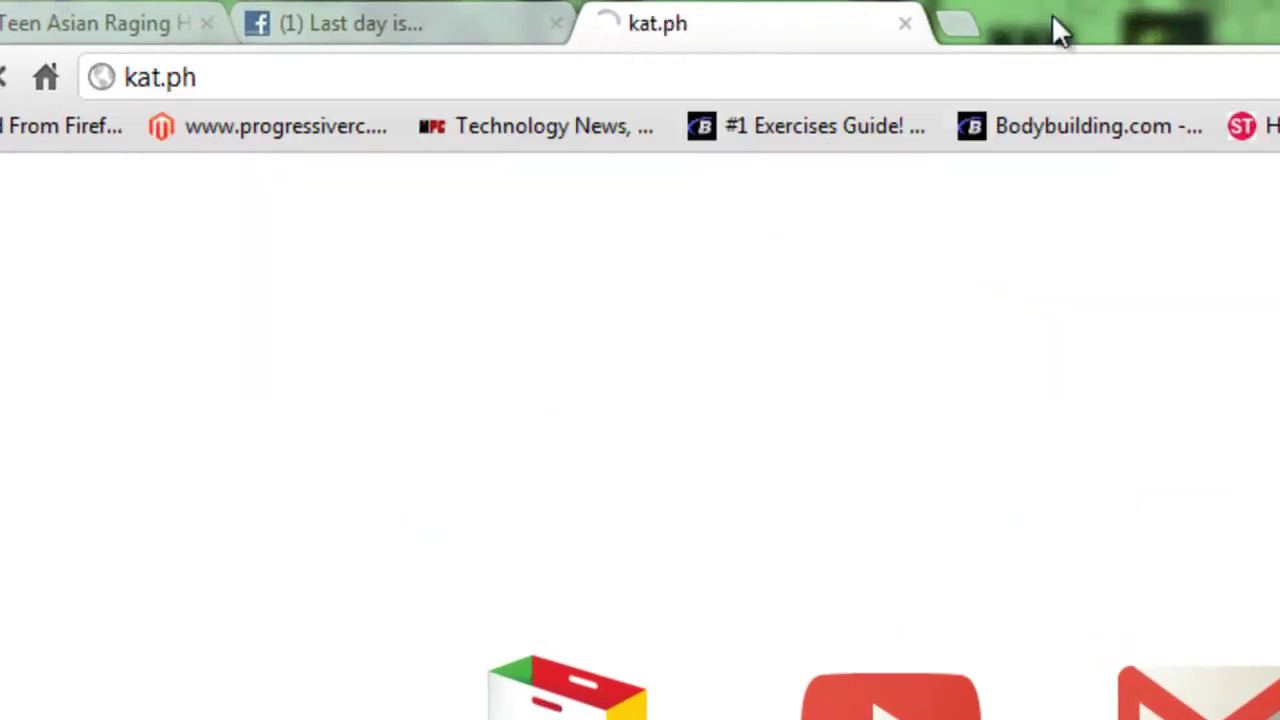
Step: Load piratebay.org in another new tab and go back to the kat.ph tab
{"action": "left_click", "coordinate": [955, 25]}
{"action": "type", "text": "pira"}
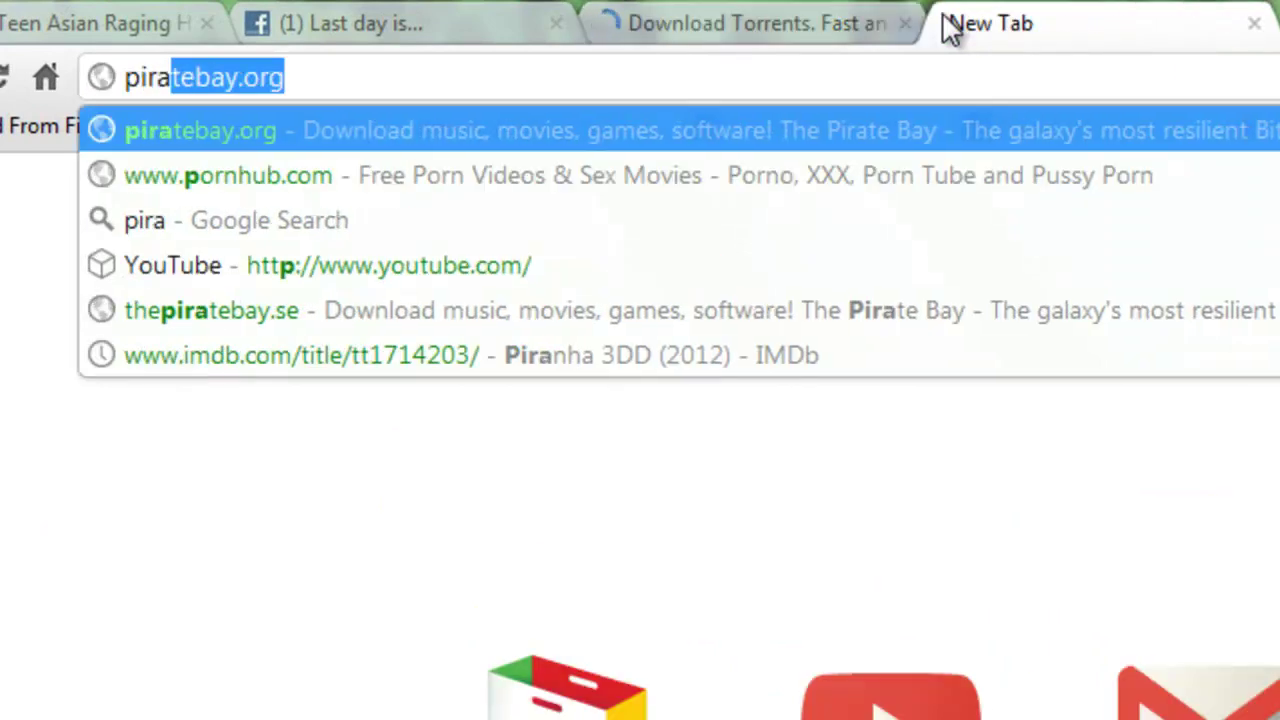
{"action": "type", "text": "t"}
{"action": "key", "text": "Return"}
{"action": "left_click", "coordinate": [823, 18]}
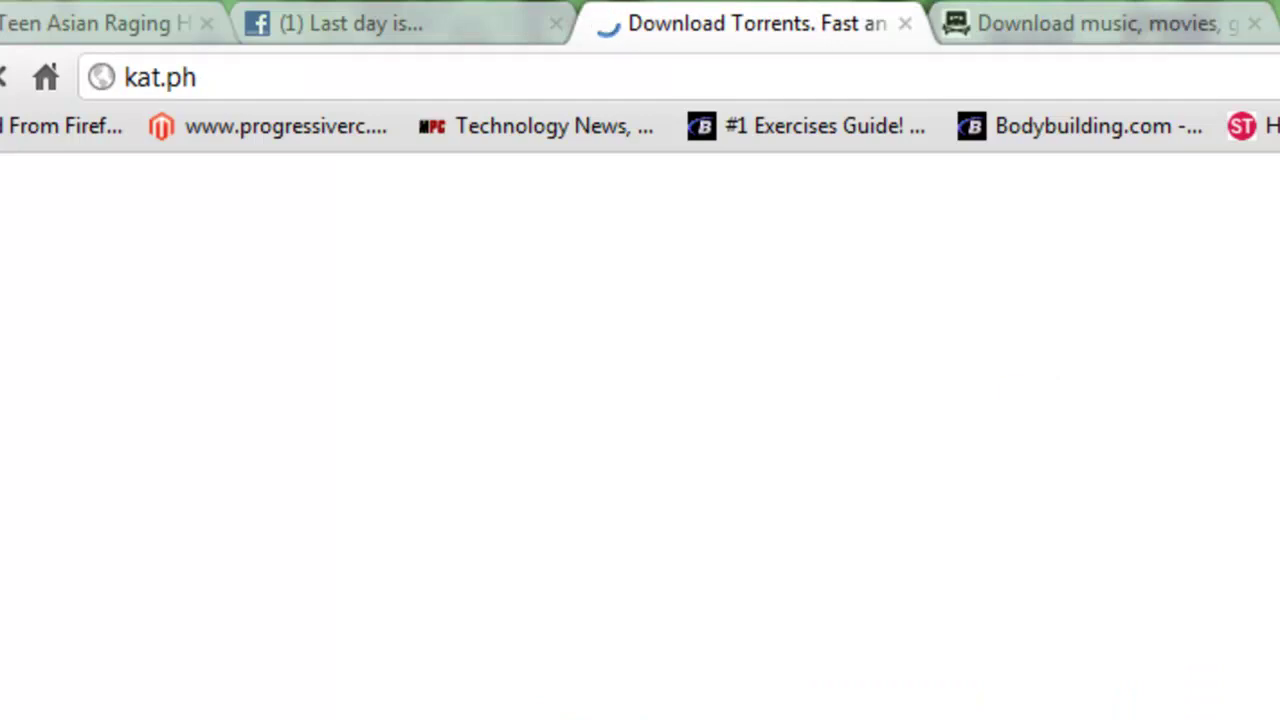
Step: Search The Pirate Bay for Fraps and sort the results by seeders
{"action": "left_click", "coordinate": [1014, 25]}
{"action": "left_click", "coordinate": [564, 304]}
{"action": "type", "text": "Fraps"}
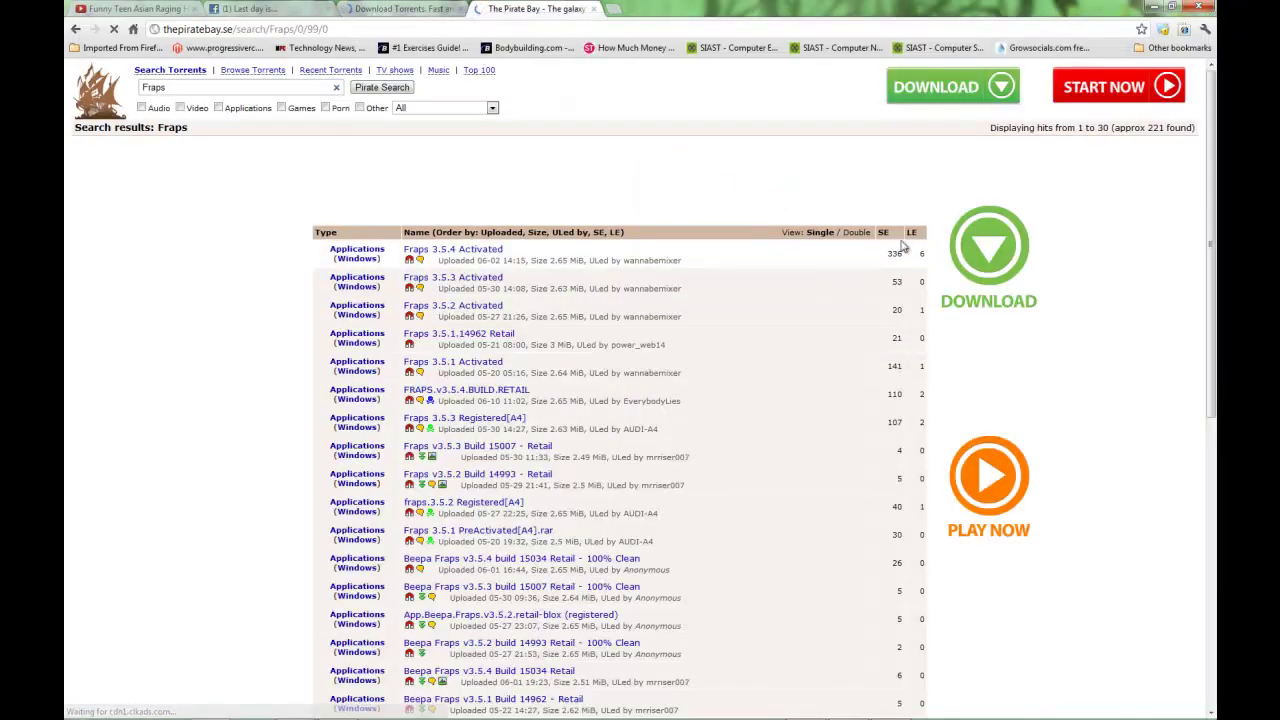
{"action": "left_click", "coordinate": [884, 233]}
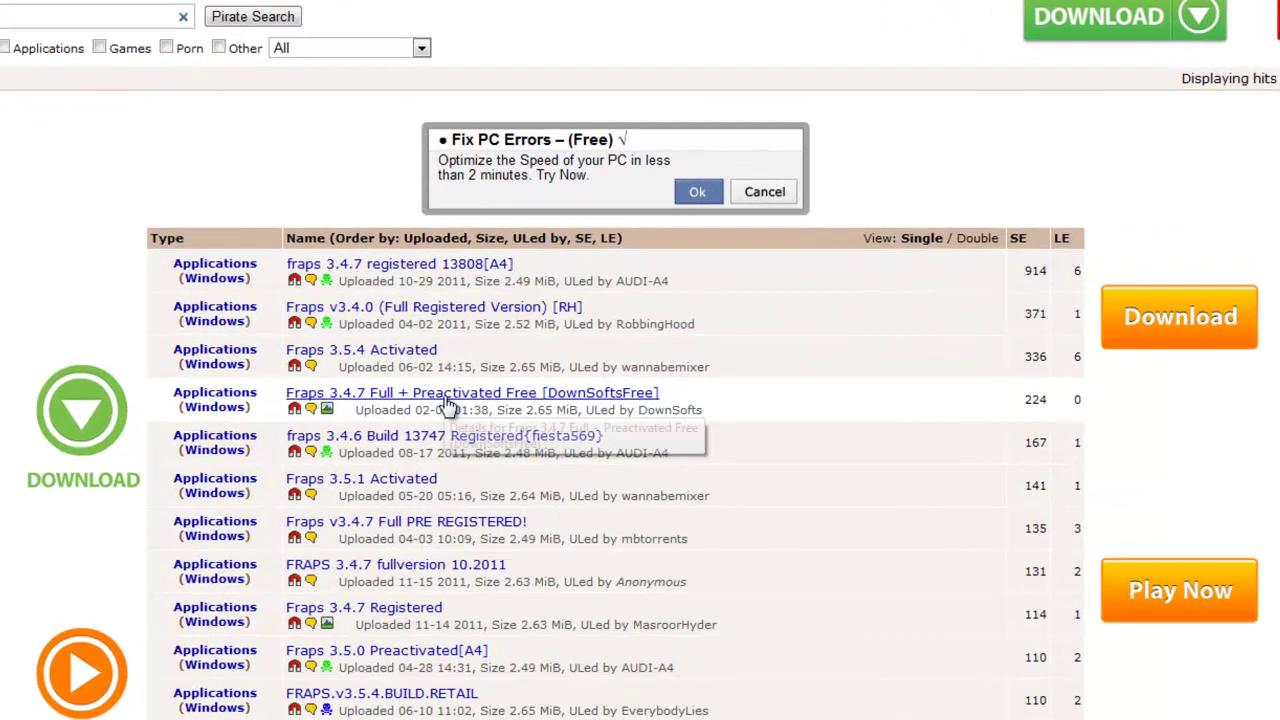
Step: Switch to the FRAPS window, show its general settings with the version details, and exit the program
{"action": "key", "text": "alt+Tab"}
{"action": "key", "text": "alt+Tab"}
{"action": "key", "text": "alt+Tab"}
{"action": "key", "text": "alt+Tab"}
{"action": "key", "text": "alt+Tab"}
{"action": "key", "text": "alt+Tab"}
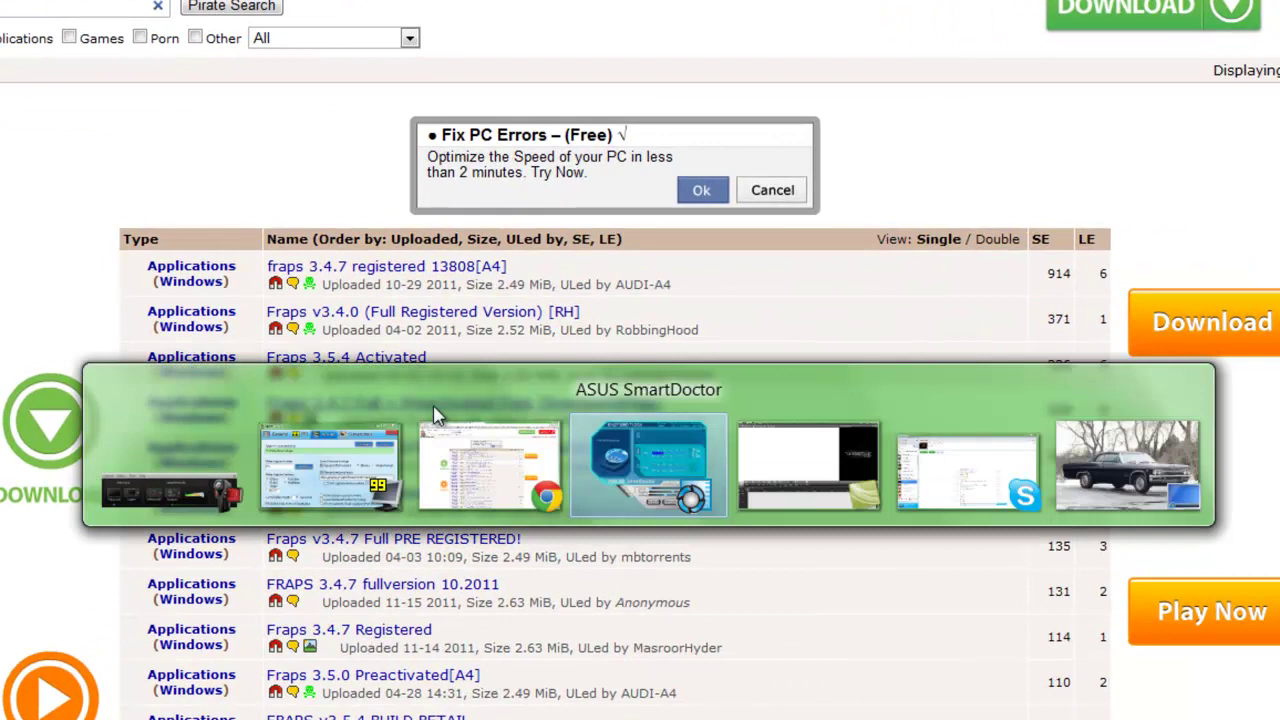
{"action": "key", "text": "alt+Tab"}
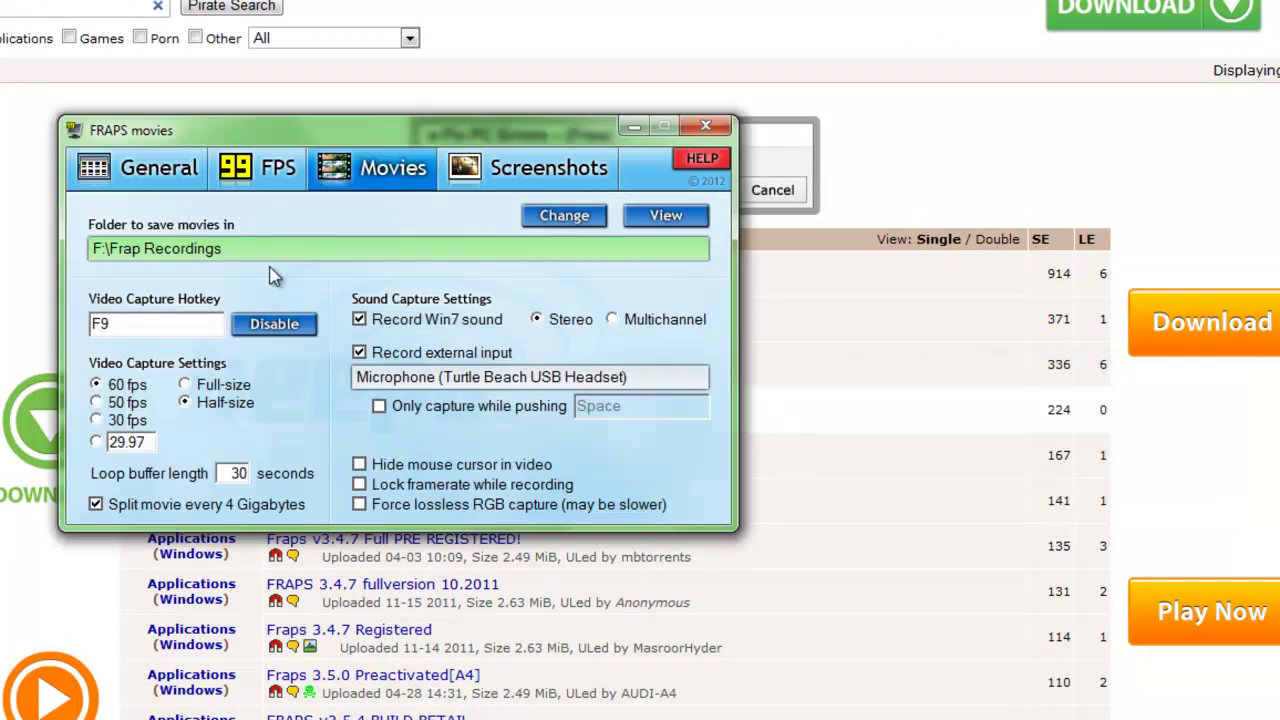
{"action": "left_click", "coordinate": [165, 176]}
{"action": "left_click", "coordinate": [706, 125]}
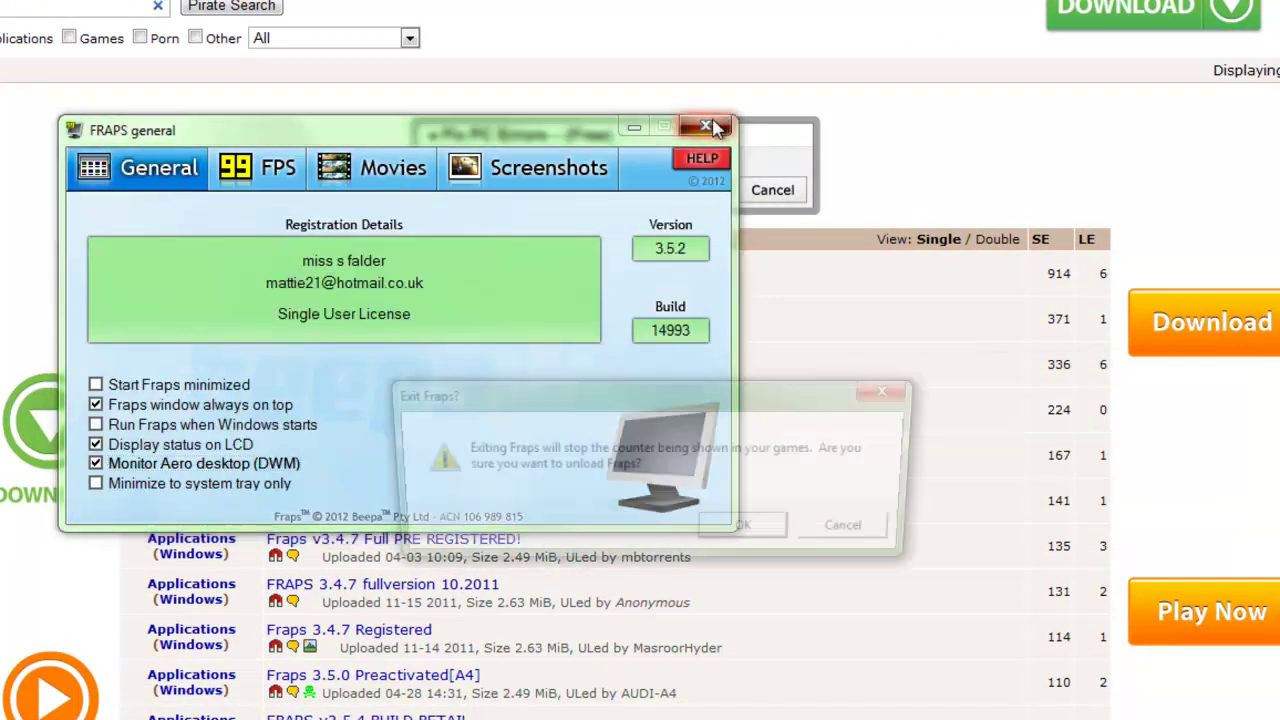
{"action": "left_click", "coordinate": [749, 531]}
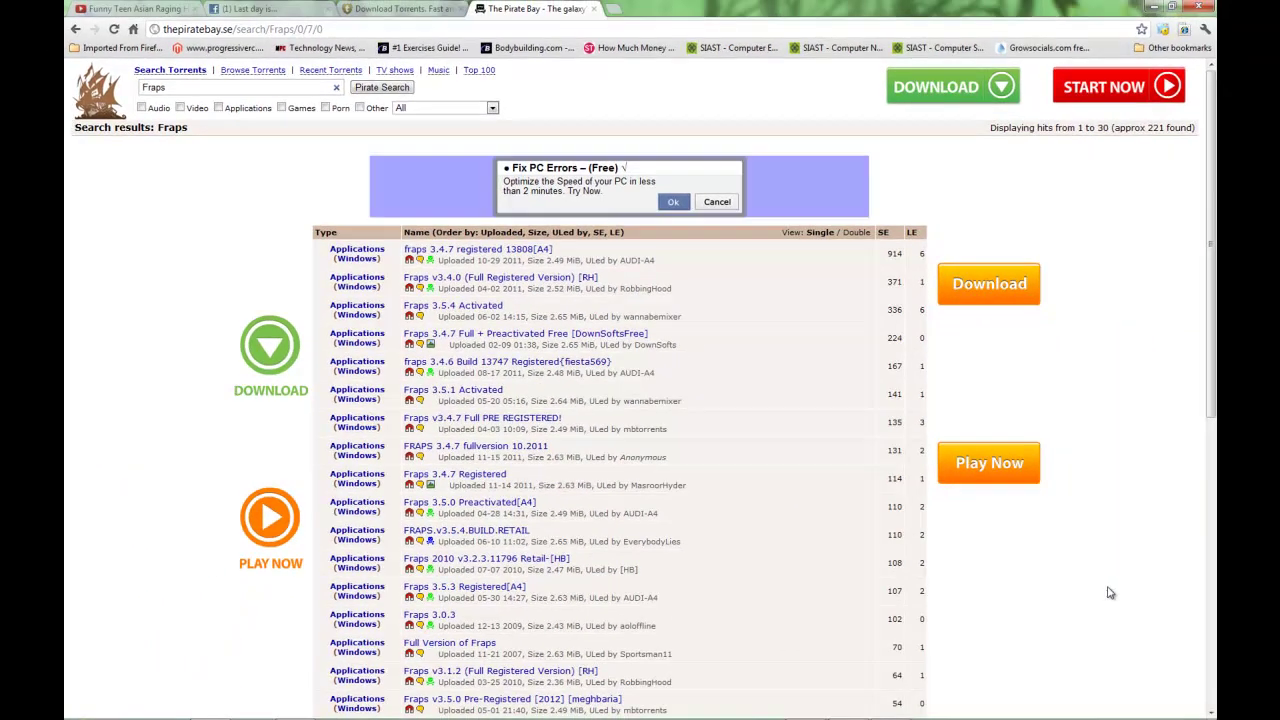
Step: Look over the Fraps torrents and search The Pirate Bay for Fraps 3.5.5
{"action": "scroll", "coordinate": [1110, 593], "scroll_direction": "down", "scroll_amount": 5}
{"action": "scroll", "coordinate": [1110, 593], "scroll_direction": "up", "scroll_amount": 5}
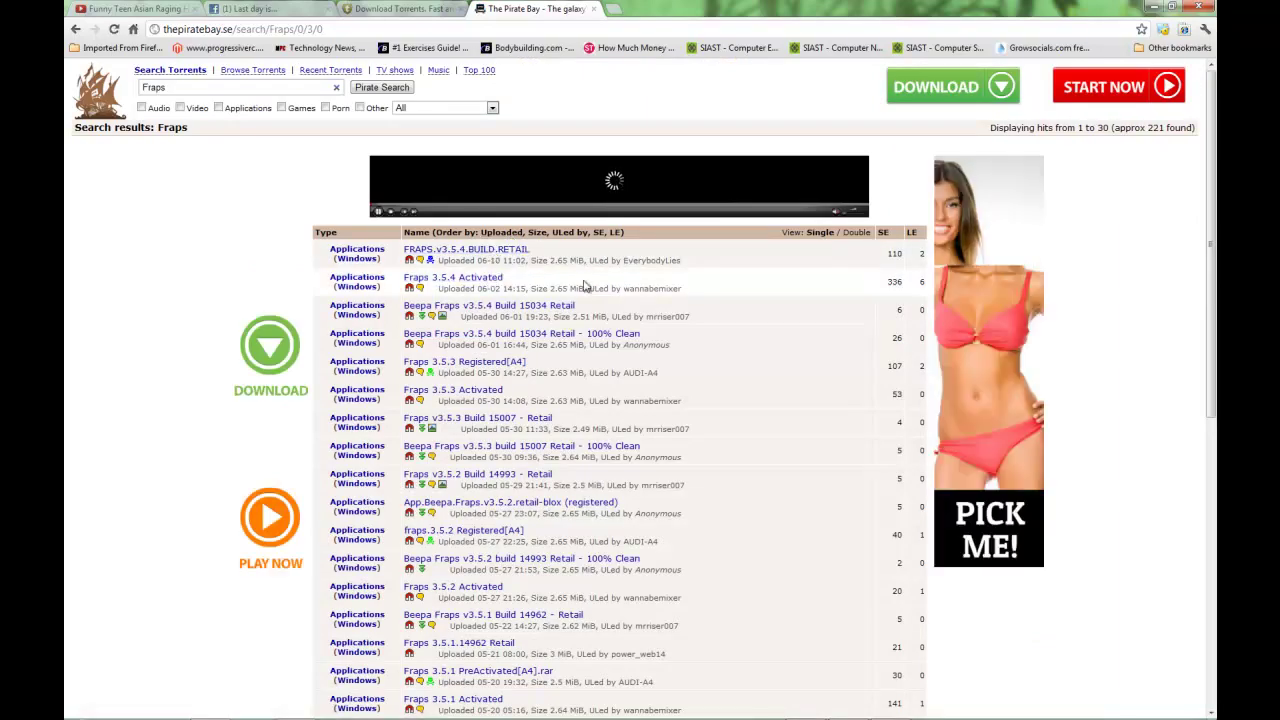
{"action": "left_click", "coordinate": [185, 86]}
{"action": "type", "text": "3.5."}
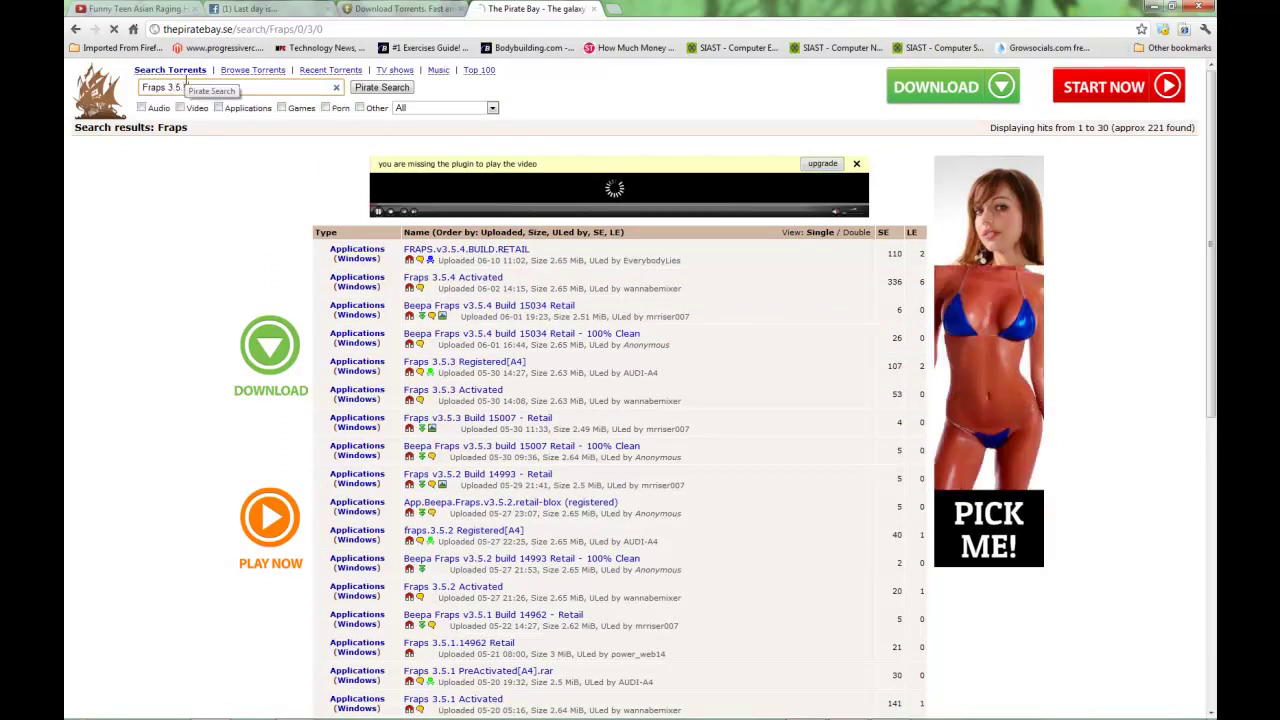
Step: Search kat.ph for FRAPS
{"action": "key", "text": "ctrl+shift+Tab"}
{"action": "left_click", "coordinate": [885, 103]}
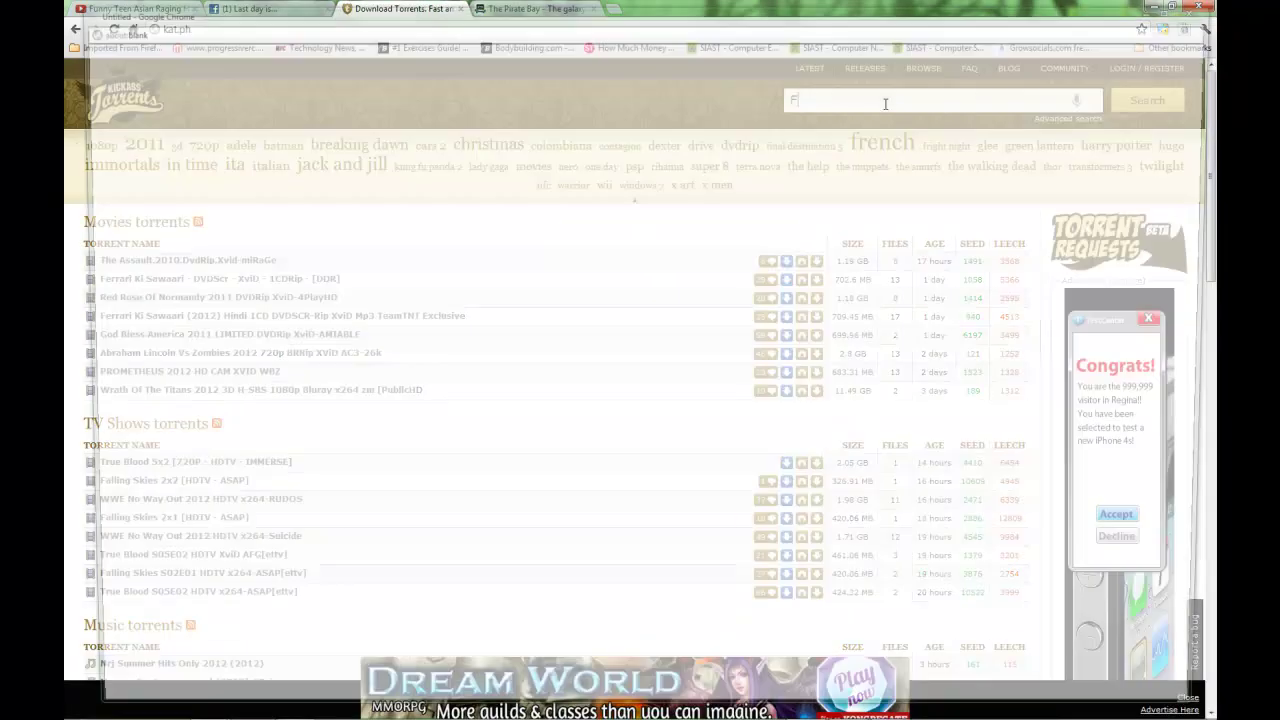
{"action": "type", "text": "FRAPS"}
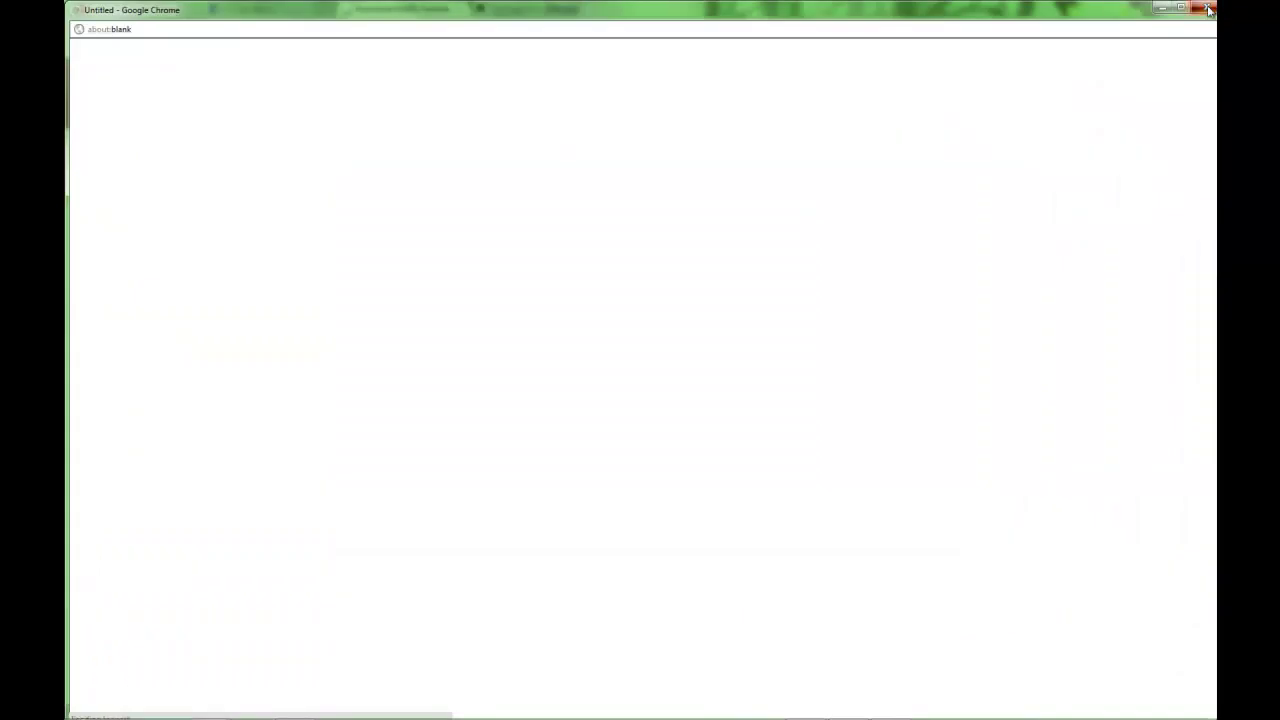
Step: Return to The Pirate Bay results and open the details page of the Fraps 3.5.4 Activated torrent
{"action": "left_click", "coordinate": [556, 8]}
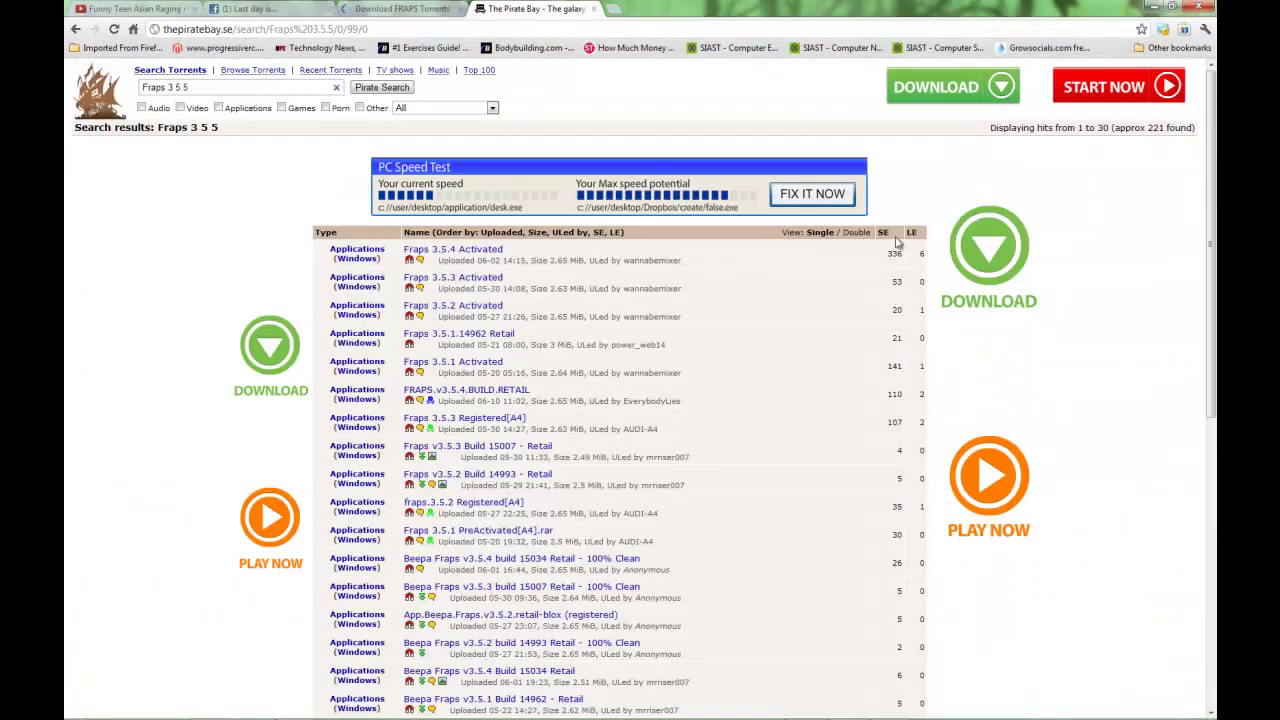
{"action": "scroll", "coordinate": [510, 275], "scroll_direction": "down", "scroll_amount": 1}
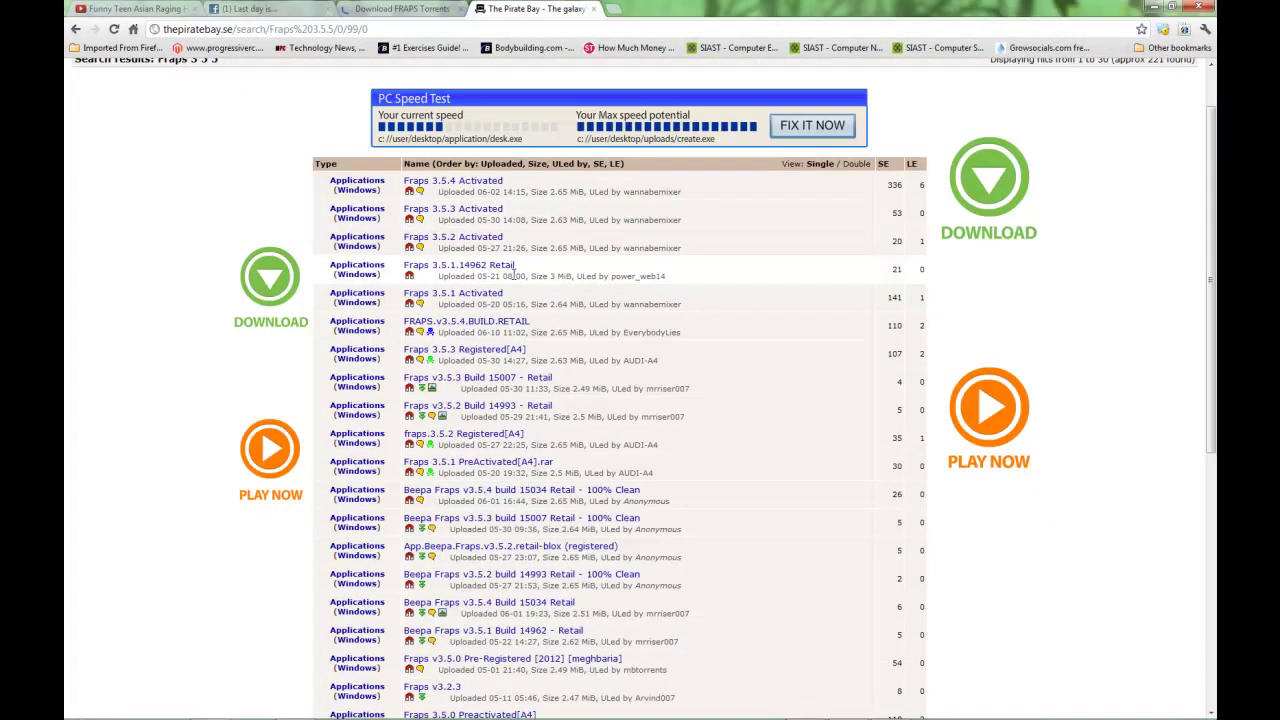
{"action": "scroll", "coordinate": [485, 250], "scroll_direction": "up", "scroll_amount": 1}
{"action": "left_click", "coordinate": [483, 249]}
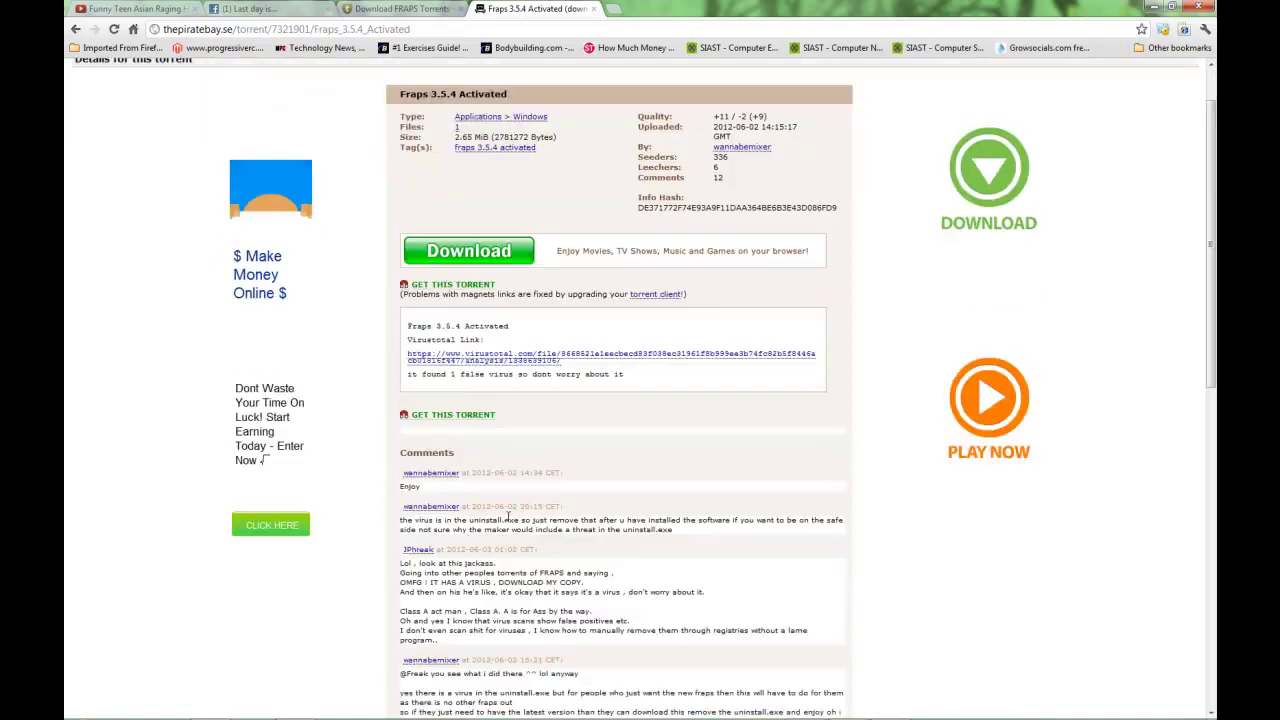
Step: Read the comments on the Fraps 3.5.4 Activated torrent and start its download in µTorrent
{"action": "scroll", "coordinate": [507, 522], "scroll_direction": "down", "scroll_amount": 3}
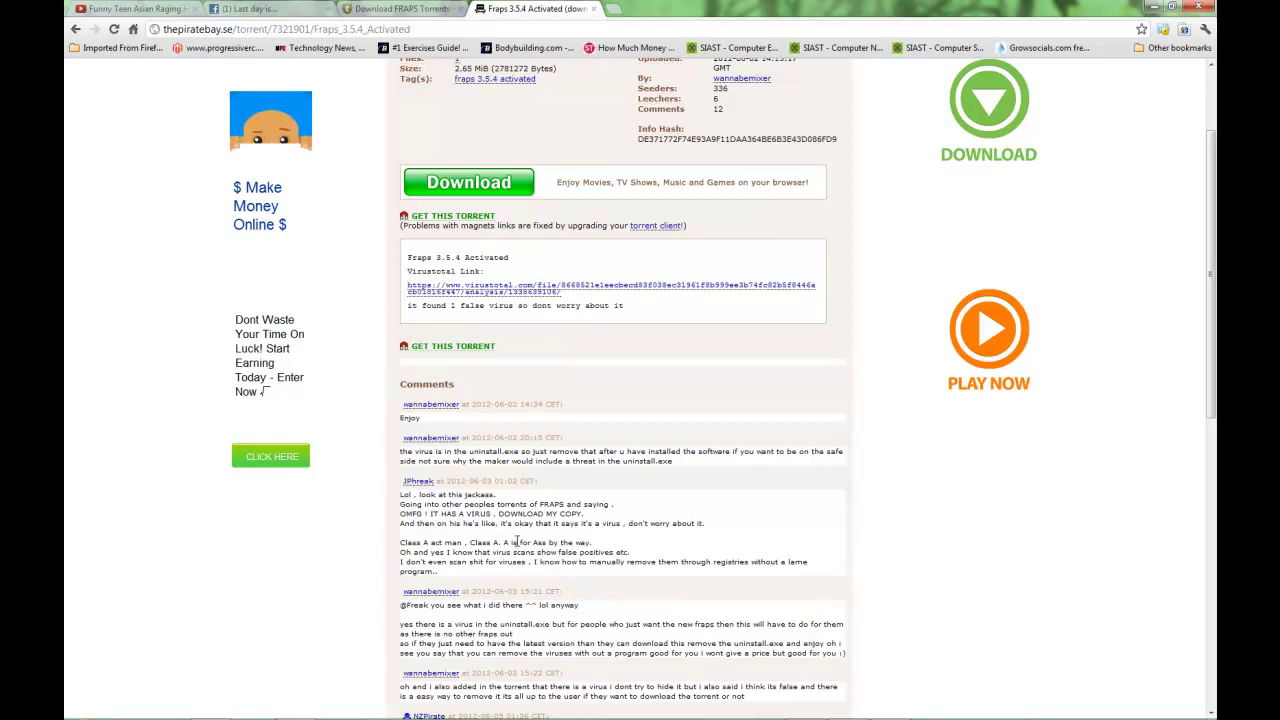
{"action": "scroll", "coordinate": [515, 542], "scroll_direction": "down", "scroll_amount": 1}
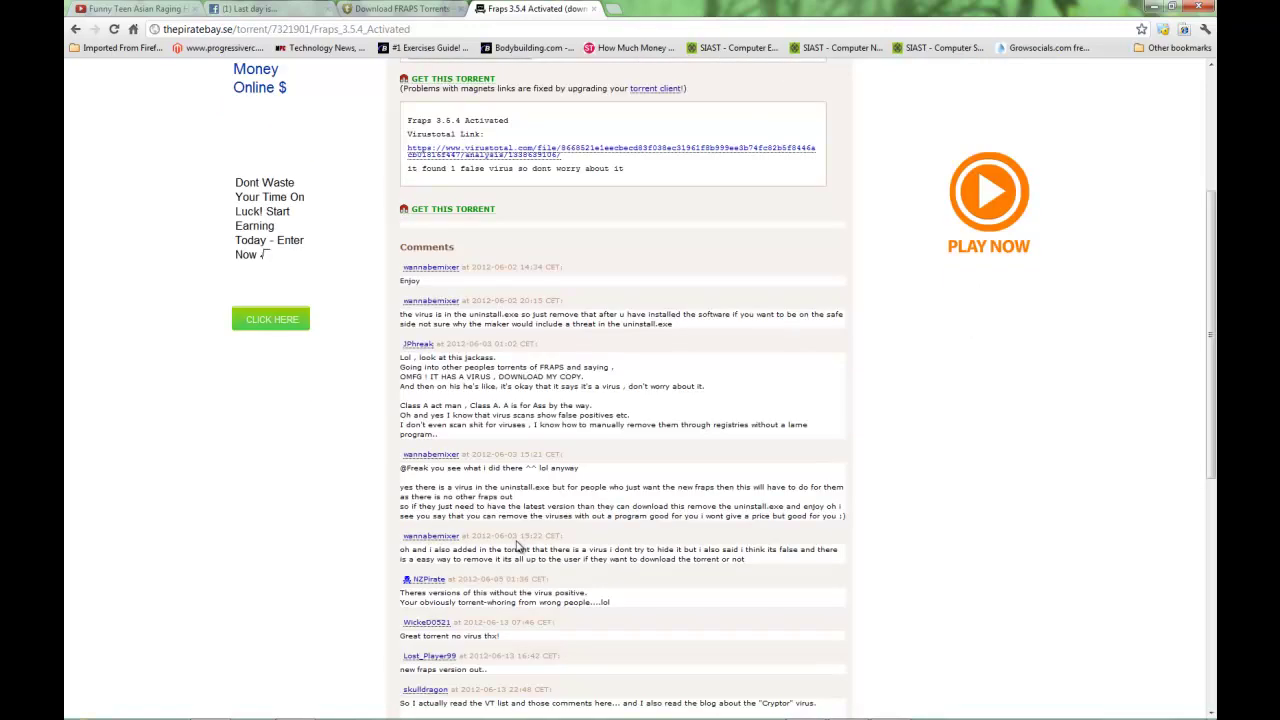
{"action": "scroll", "coordinate": [530, 516], "scroll_direction": "up", "scroll_amount": 2}
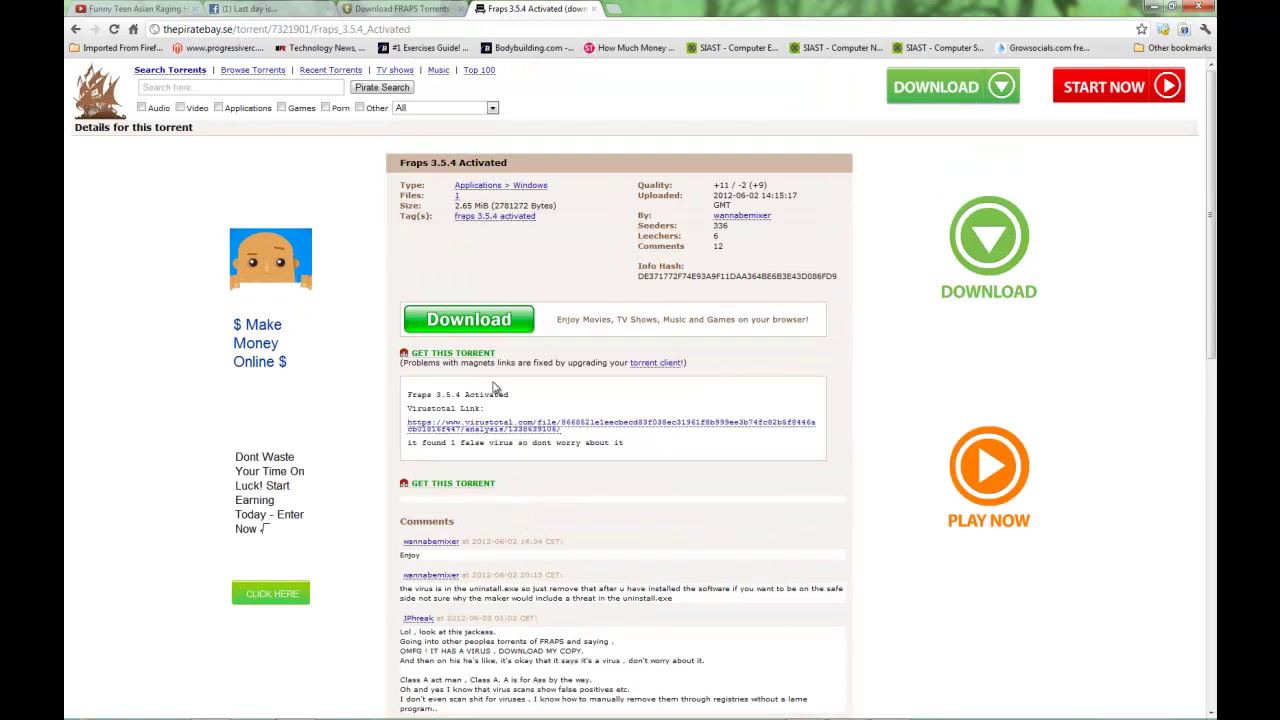
{"action": "left_click", "coordinate": [464, 357]}
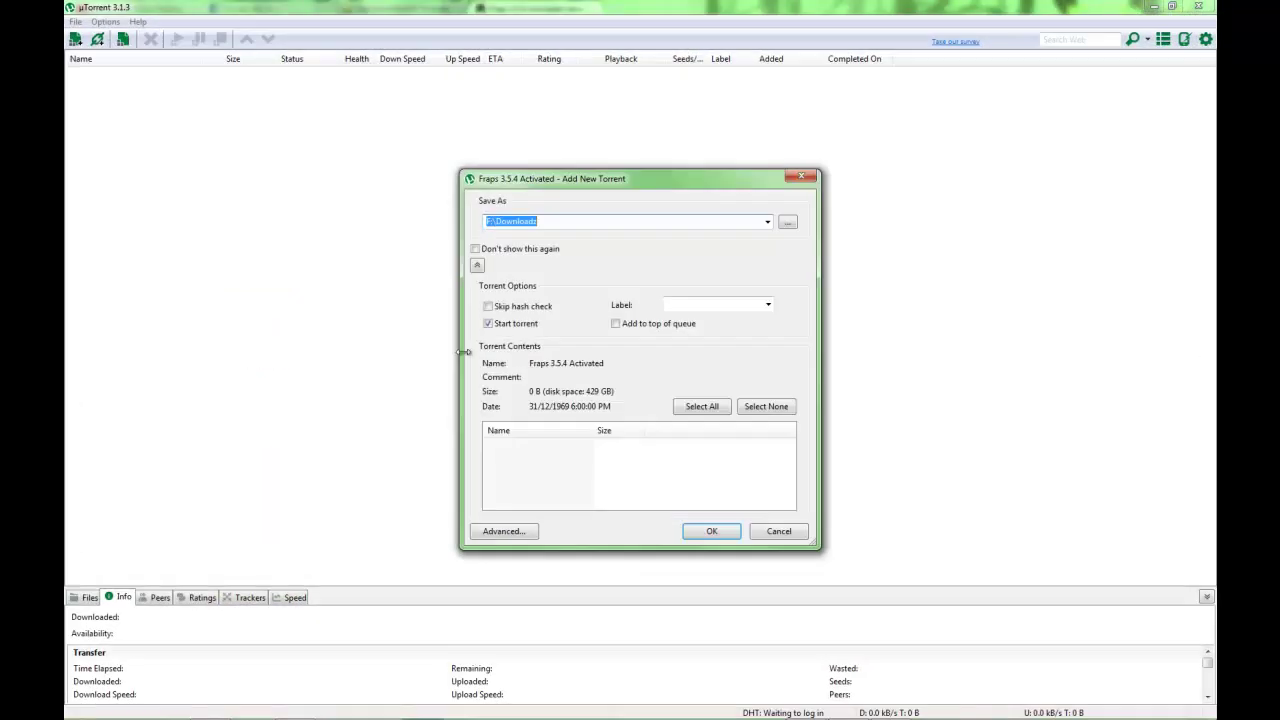
{"action": "left_click", "coordinate": [713, 533]}
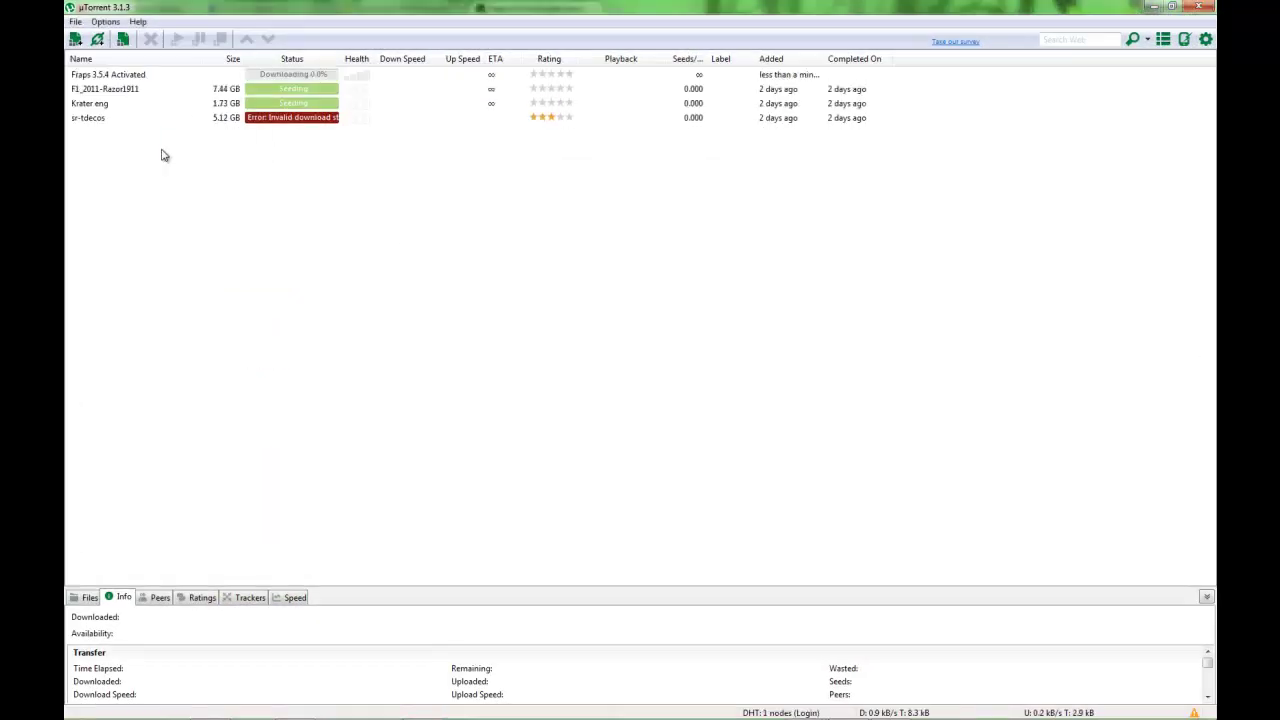
Step: Remove the F1_2011-Razor1911, Krater eng and sr-tdecos torrents from the µTorrent list
{"action": "left_click_drag", "start_coordinate": [162, 150], "coordinate": [200, 92]}
{"action": "right_click", "coordinate": [201, 92]}
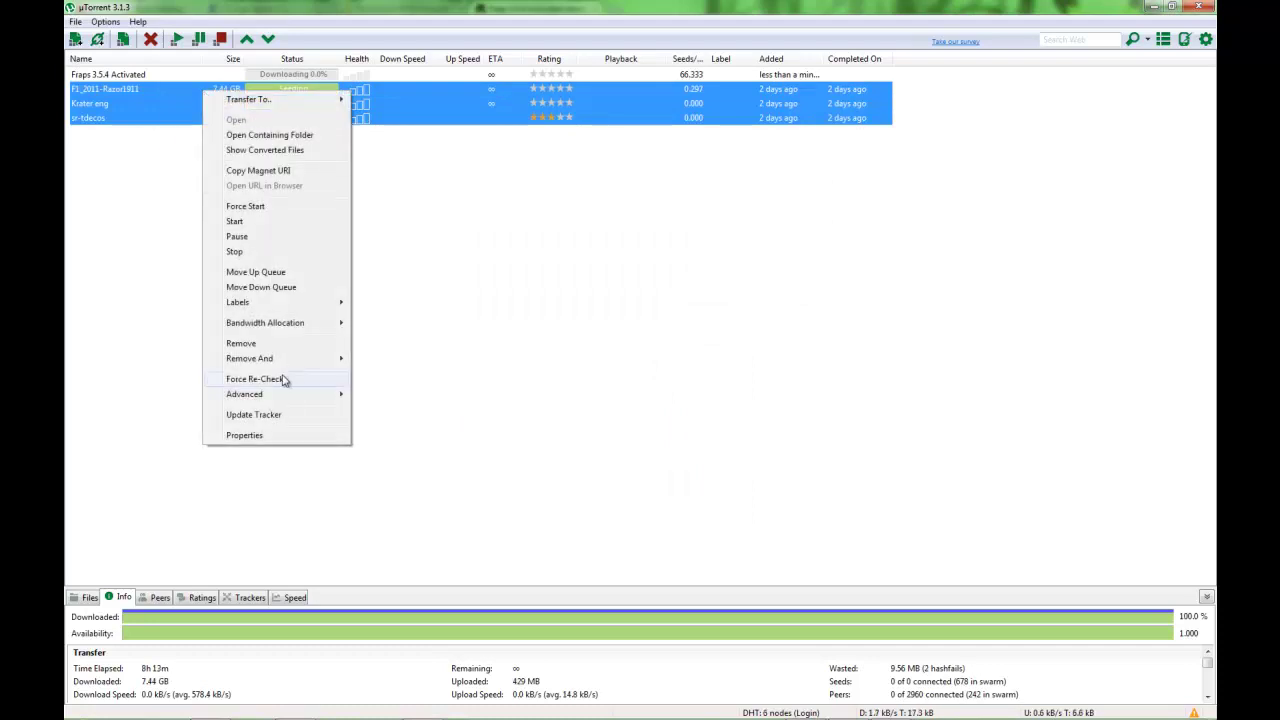
{"action": "mouse_move", "coordinate": [286, 360]}
{"action": "left_click", "coordinate": [378, 360]}
{"action": "left_click", "coordinate": [666, 374]}
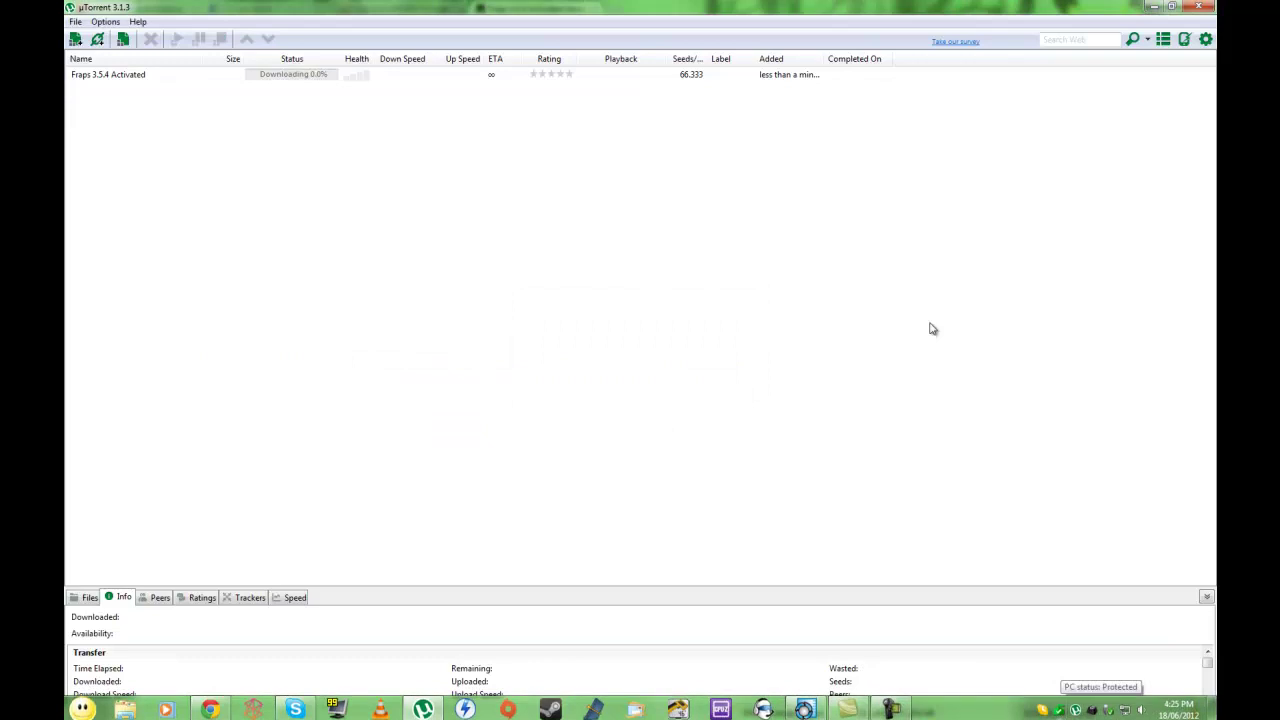
Step: Close the µTorrent window and the kat.ph results tab in Chrome
{"action": "left_click", "coordinate": [1209, 6]}
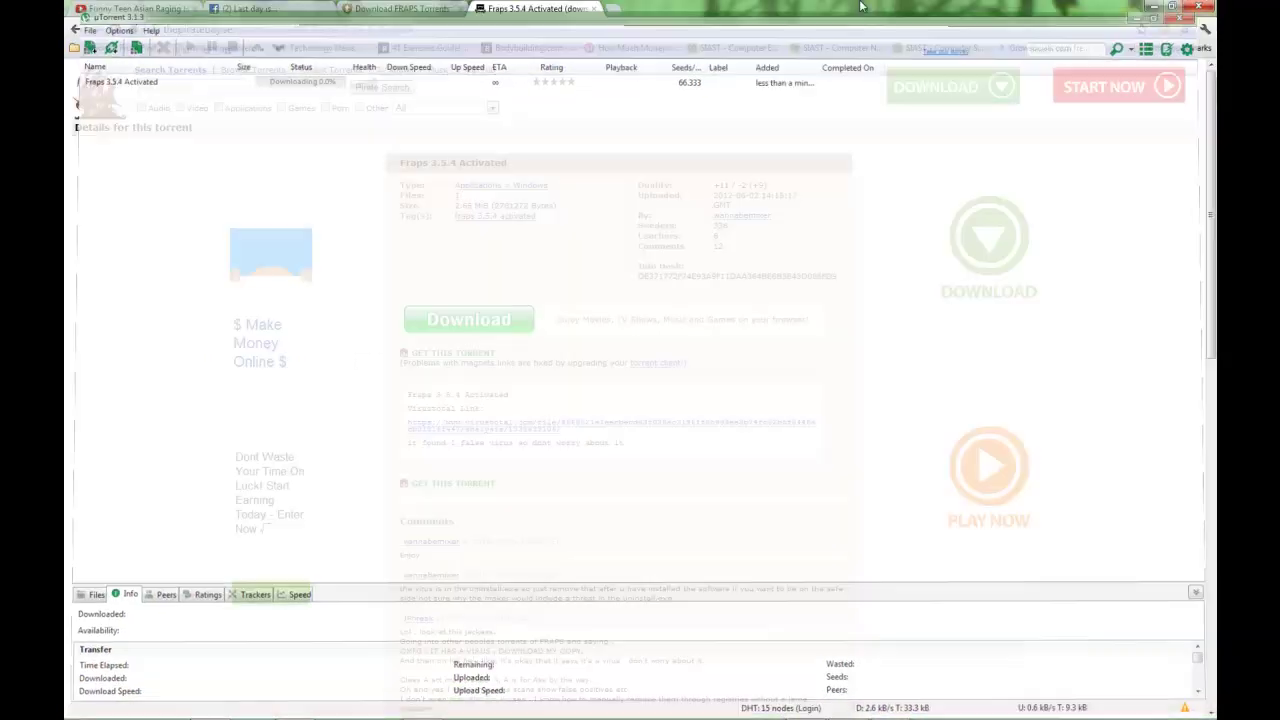
{"action": "left_click", "coordinate": [398, 9]}
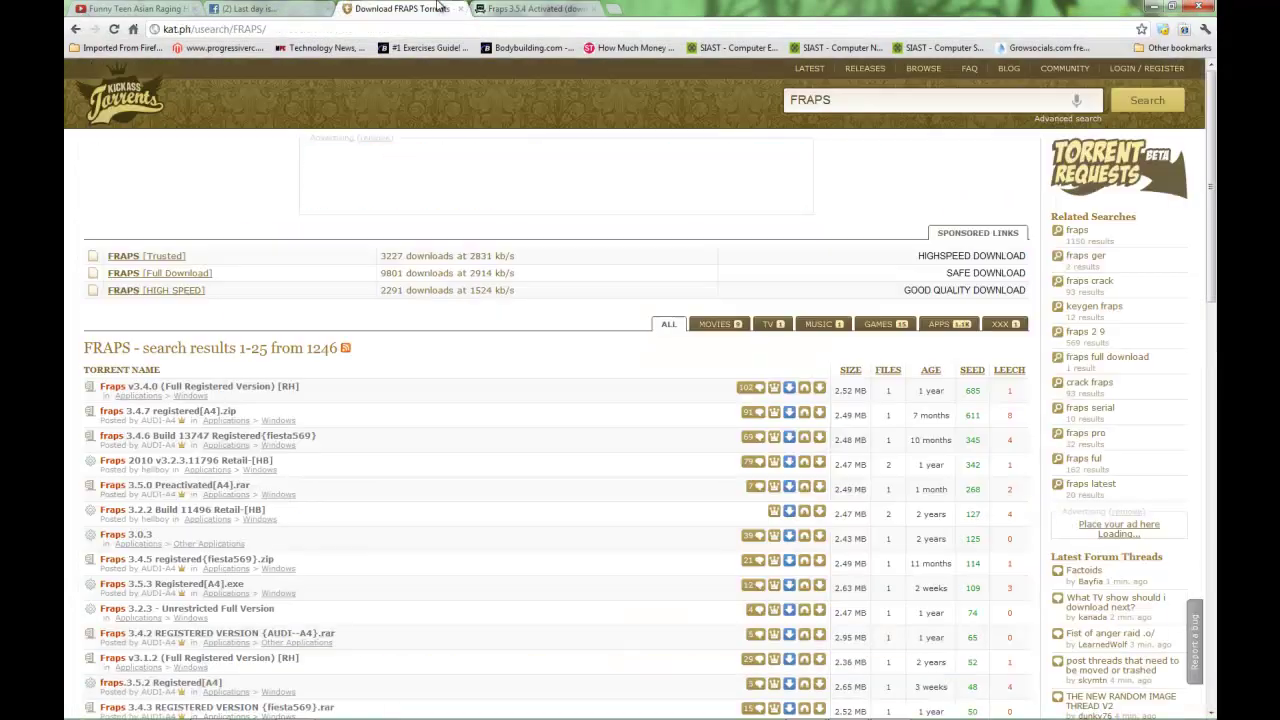
{"action": "left_click", "coordinate": [461, 9]}
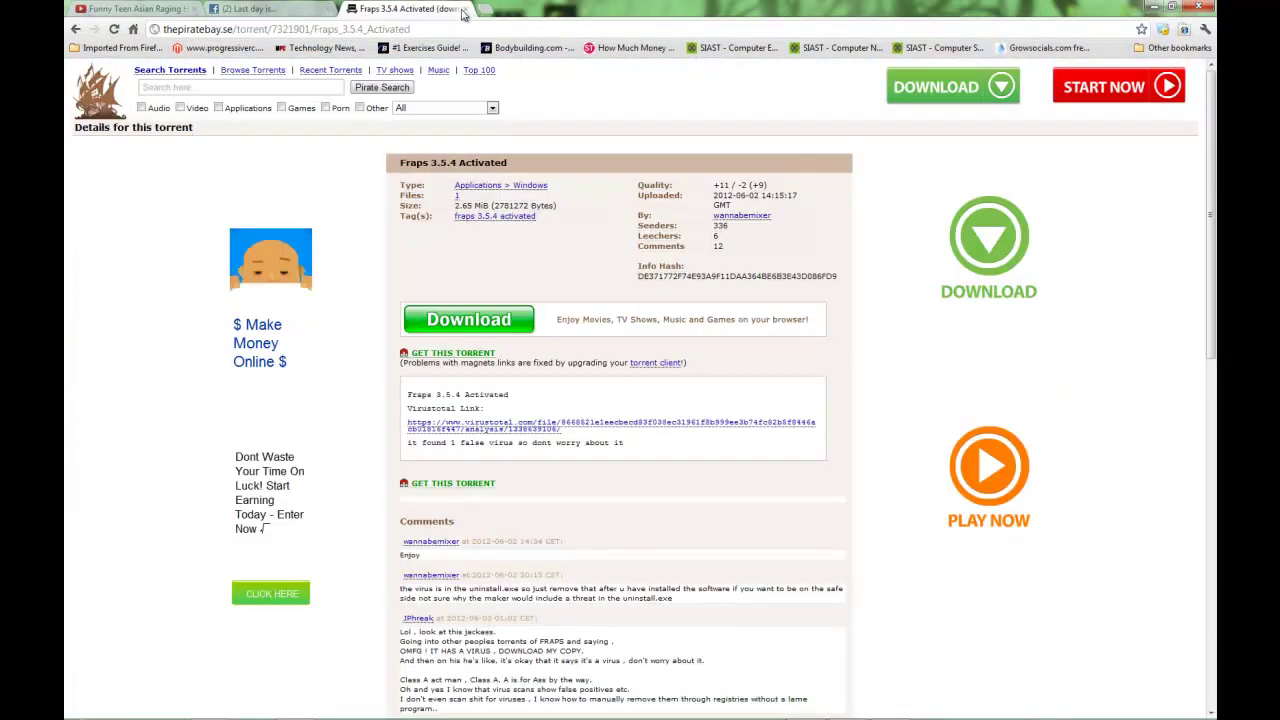